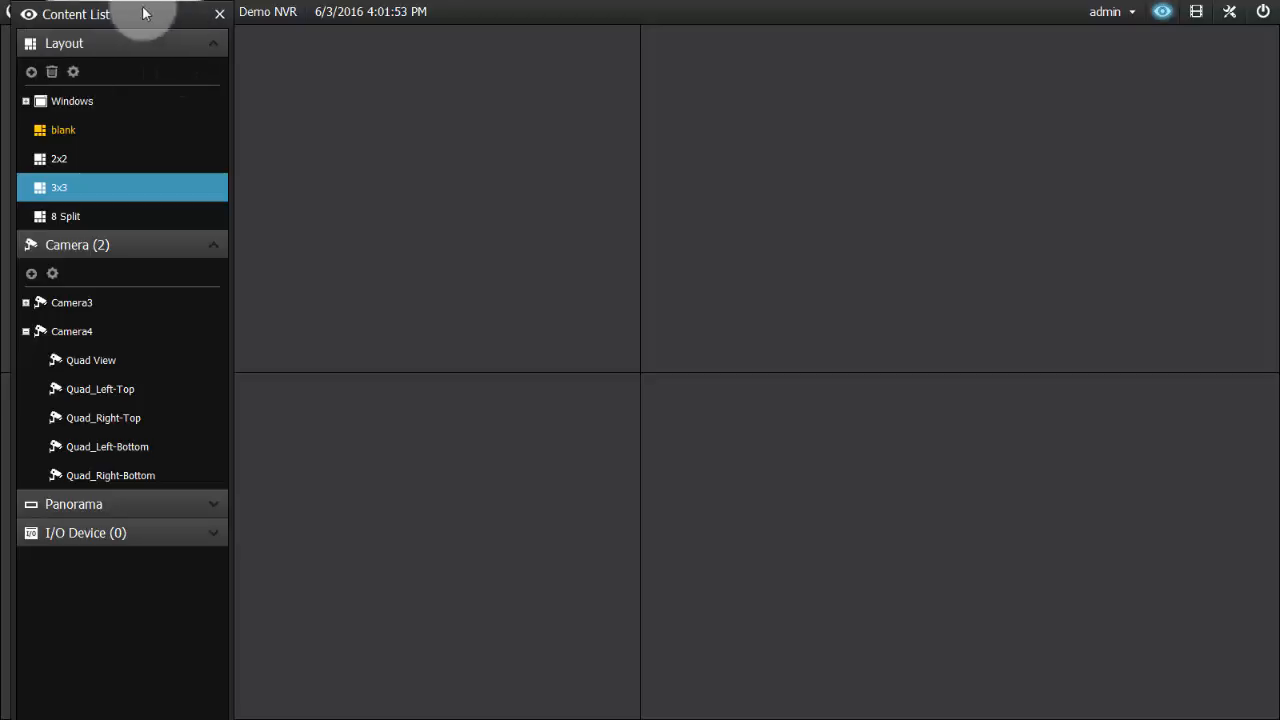
# Add a new layout named "Customized 1" that uses the Customize option instead of a preset split
pyautogui.click(31, 74)
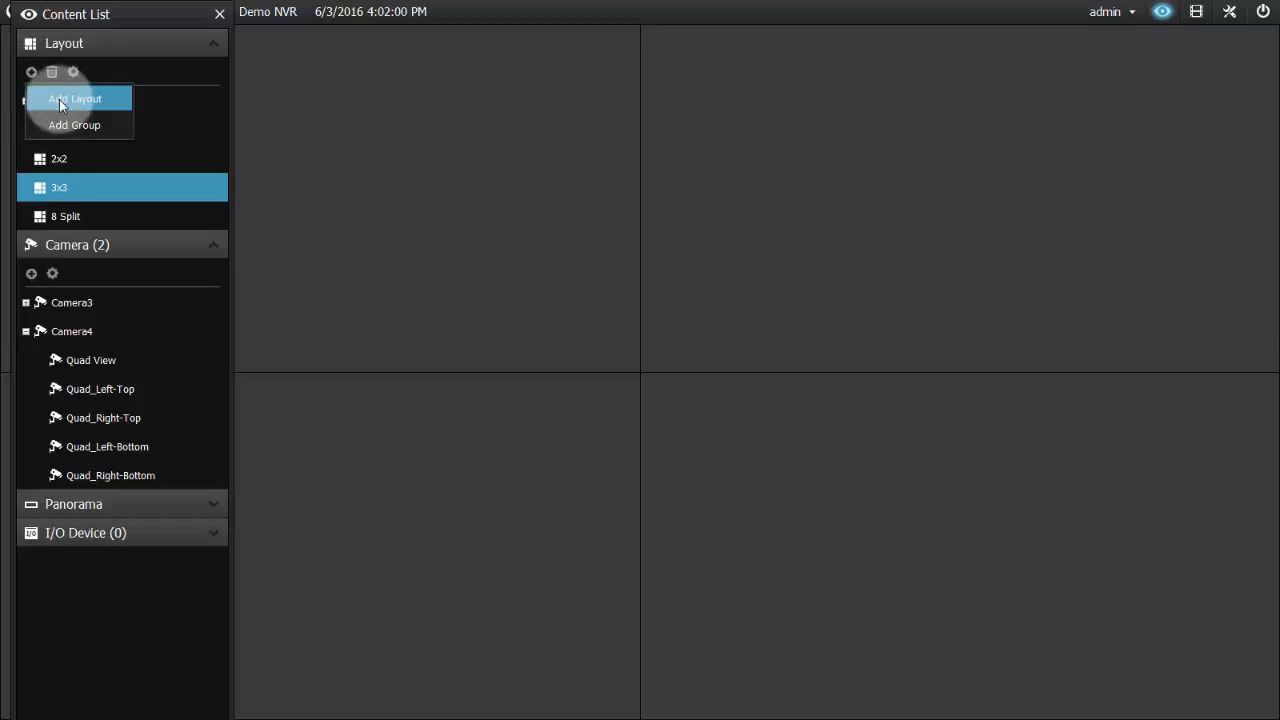
pyautogui.click(78, 103)
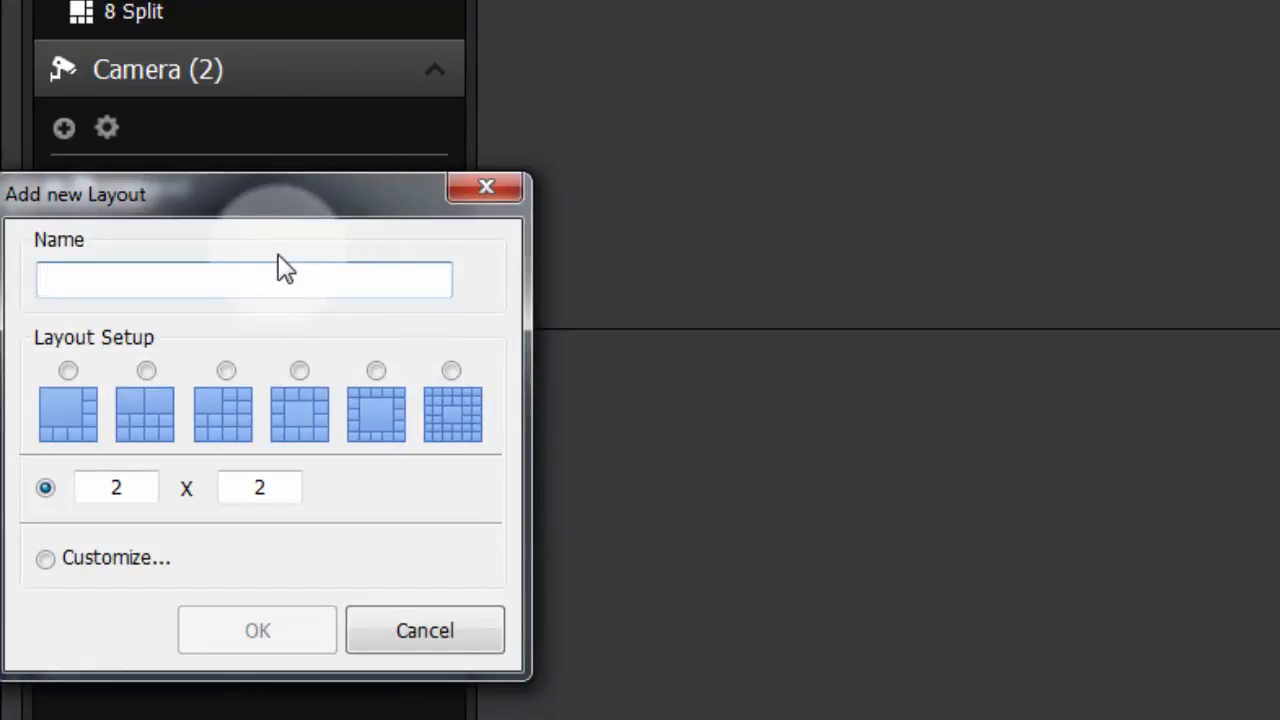
pyautogui.write('C')
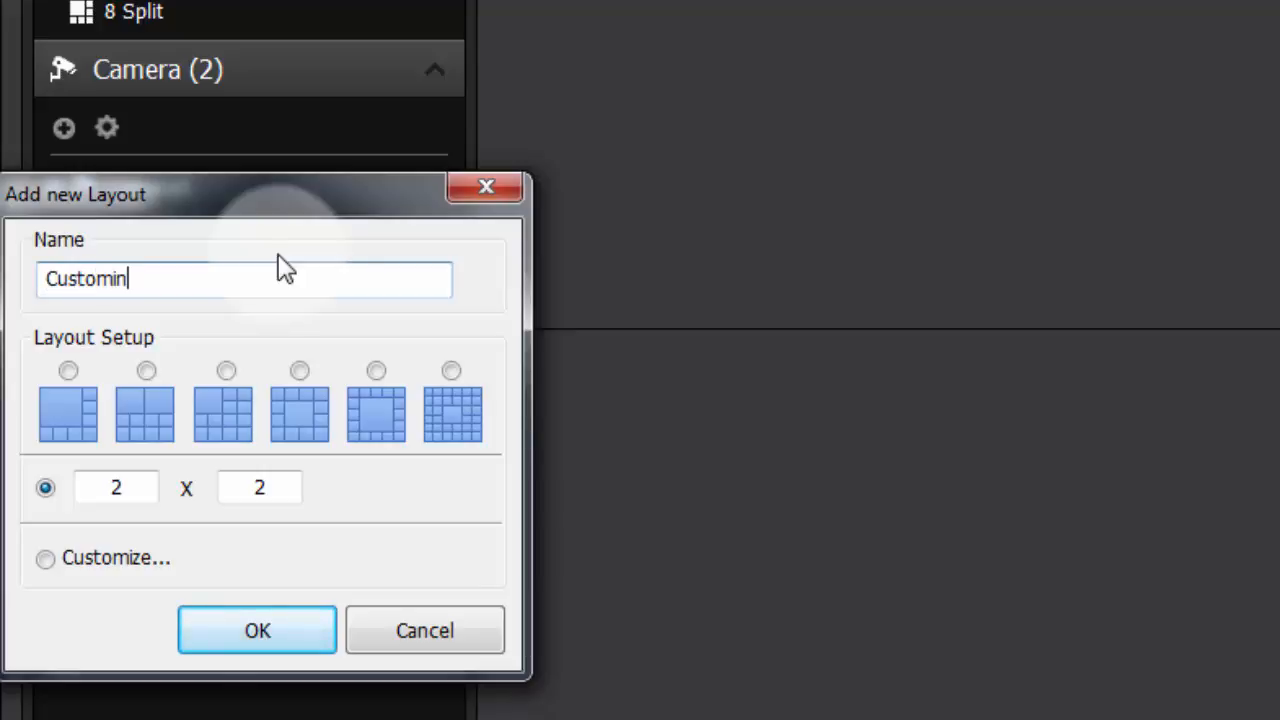
pyautogui.write('ustomized 1')
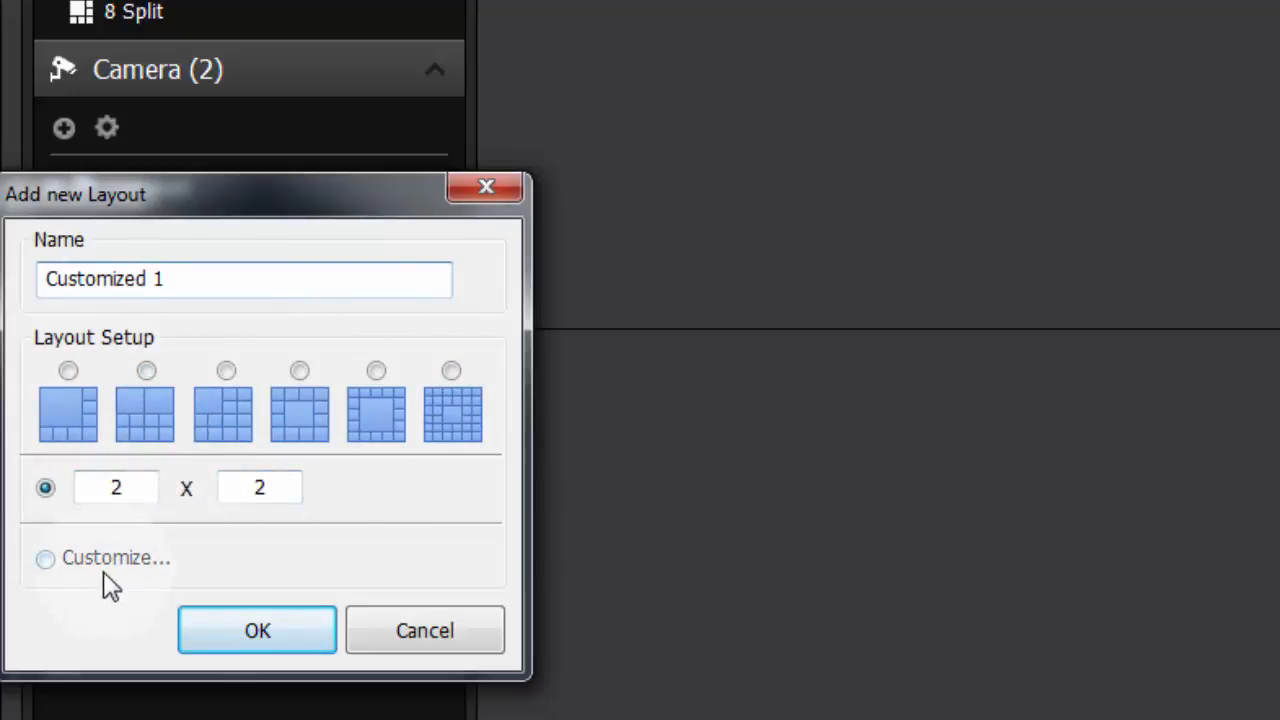
pyautogui.click(43, 561)
pyautogui.click(248, 645)
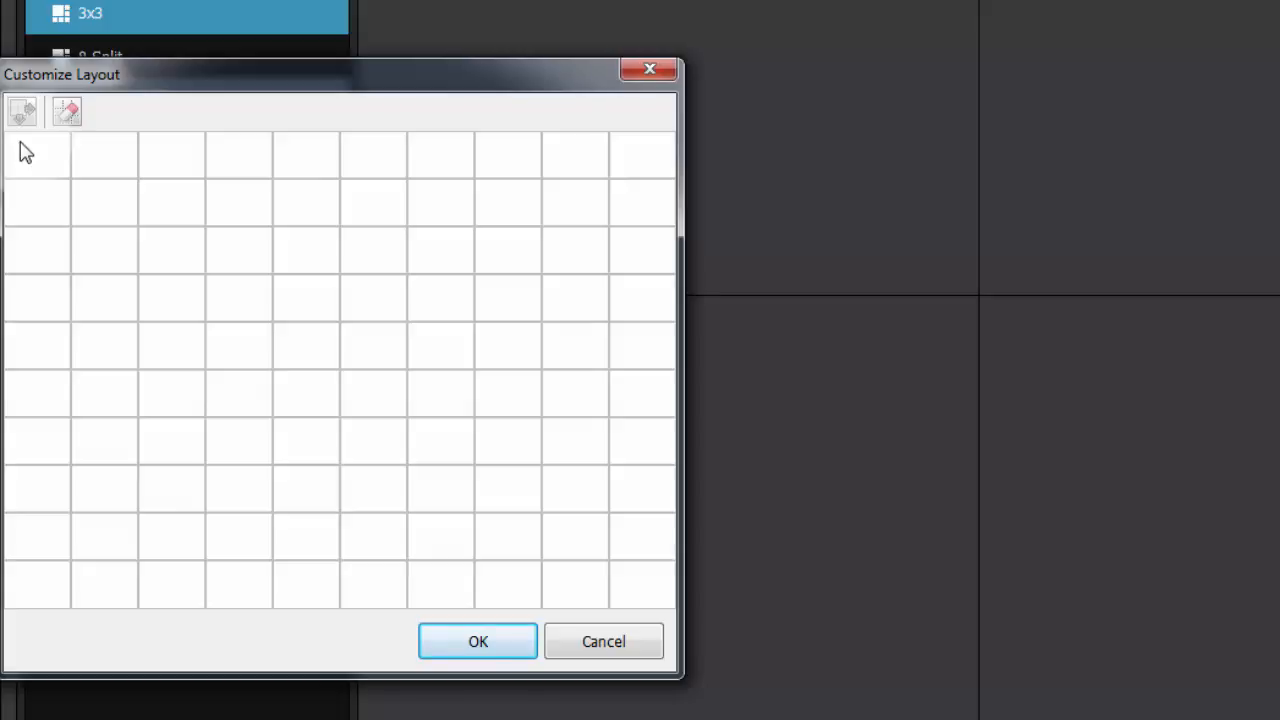
# Merge the upper half of the 10 x 10 grid into two side-by-side blocks of 5 x 5 cells each
pyautogui.moveTo(20, 143); pyautogui.dragTo(305, 348)
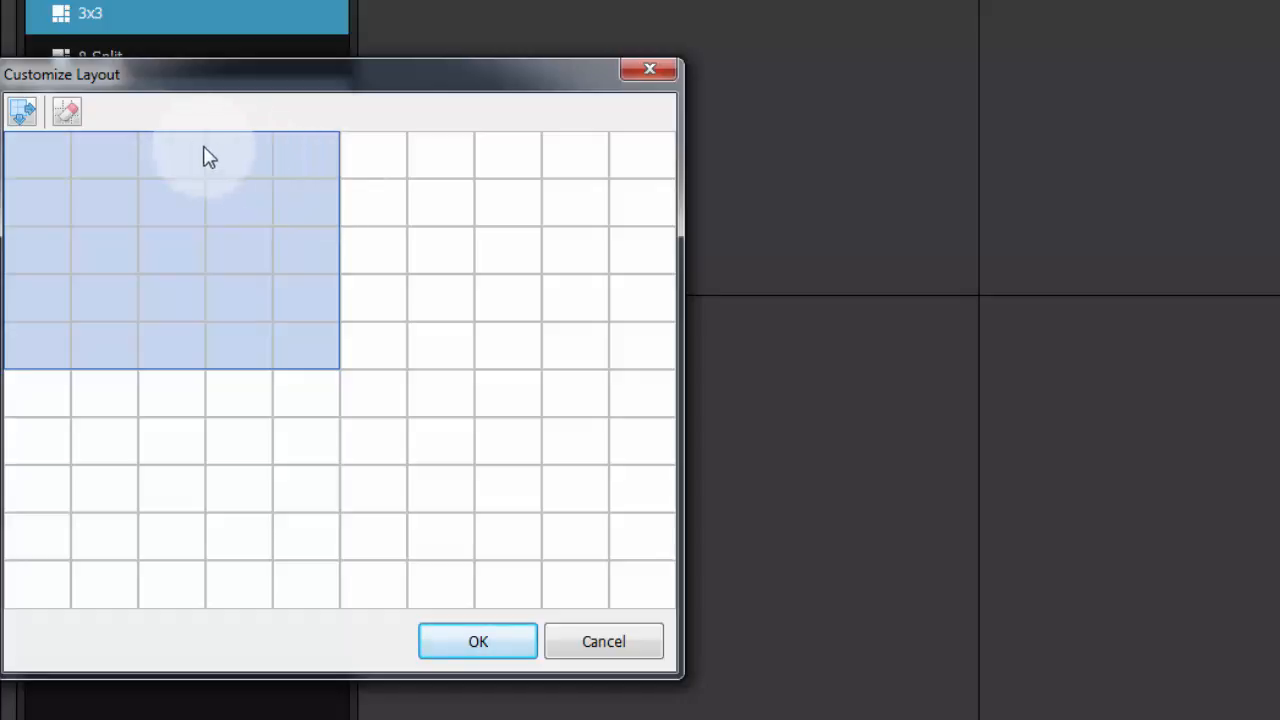
pyautogui.click(24, 115)
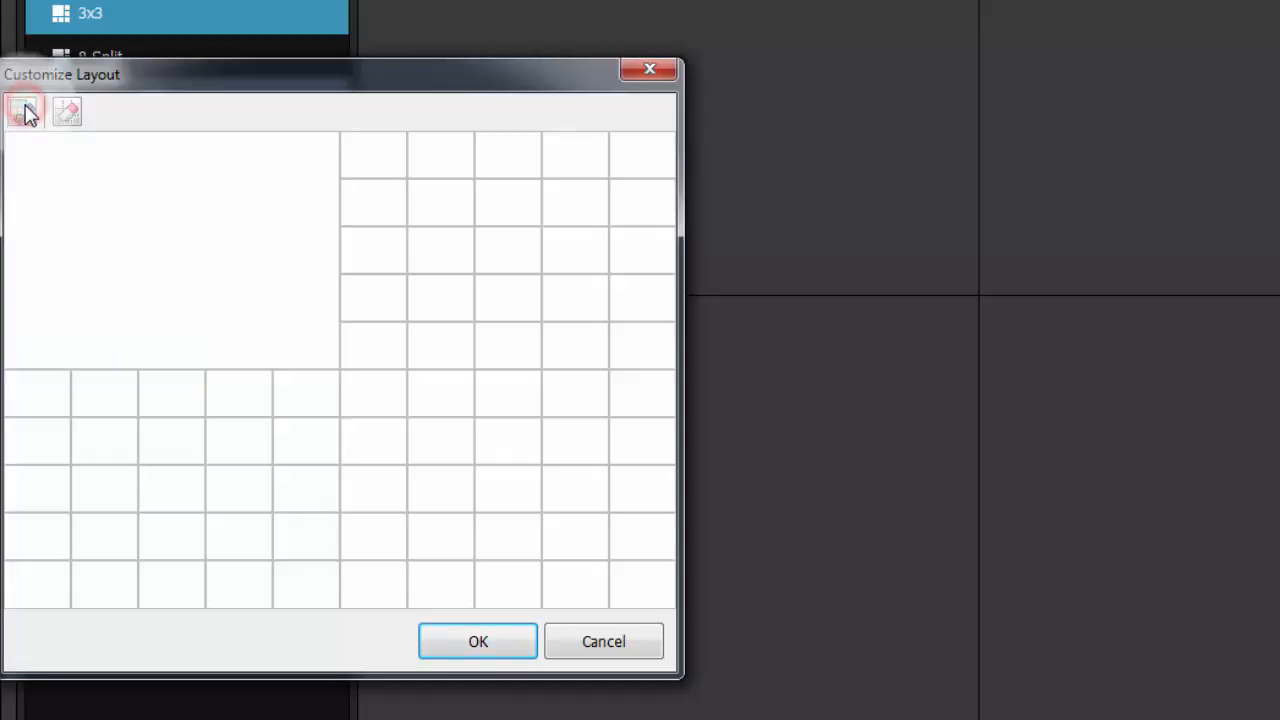
pyautogui.click(356, 149)
pyautogui.moveTo(390, 190); pyautogui.dragTo(654, 363)
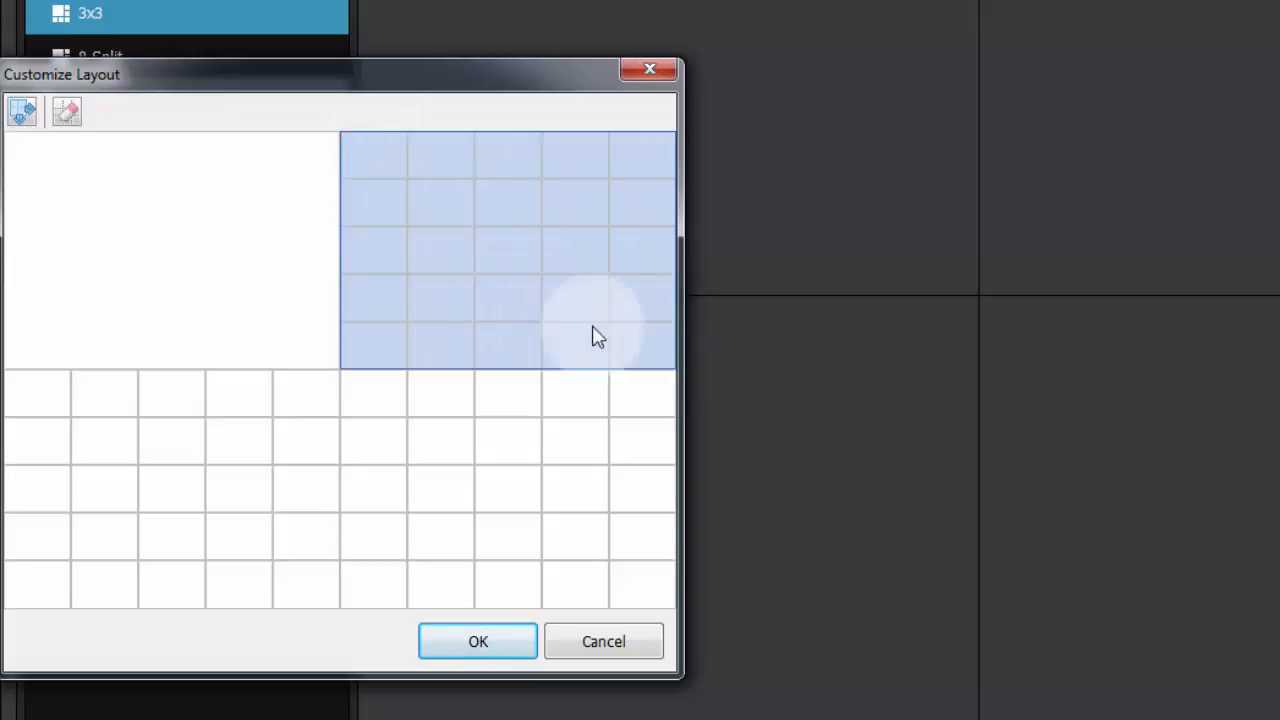
pyautogui.click(24, 115)
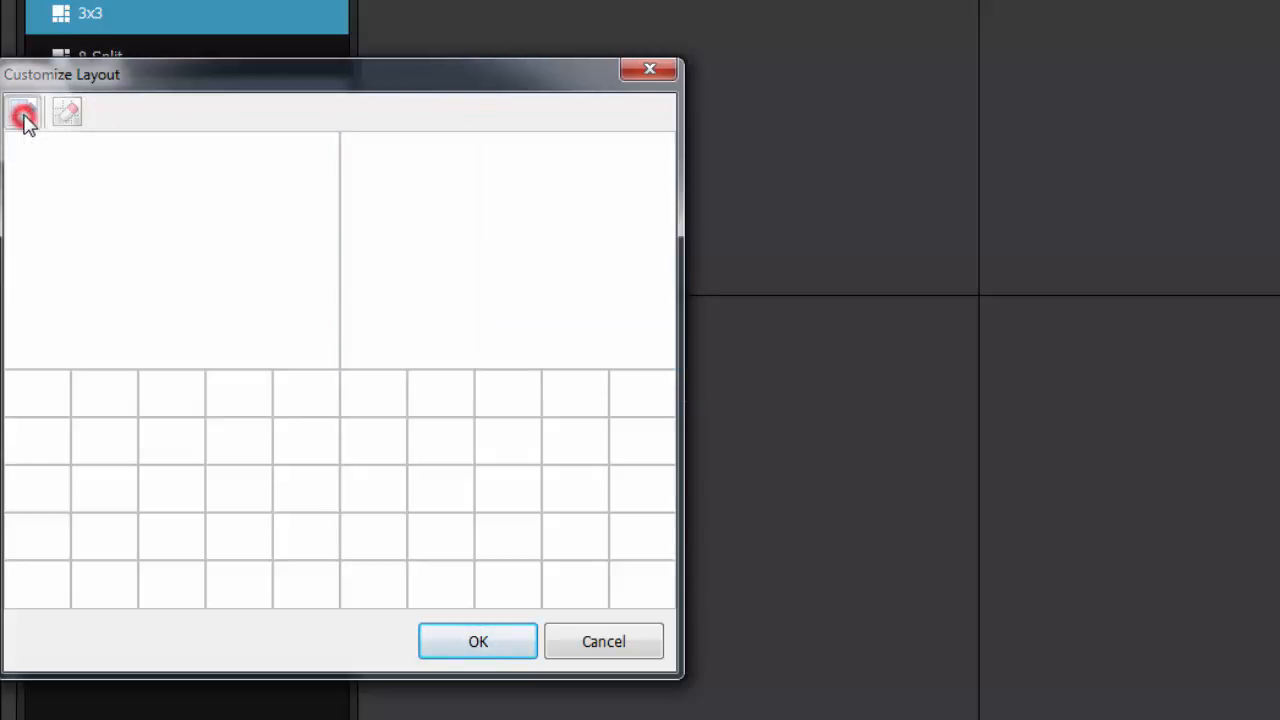
# Merge the lower five rows into one full-width block and accept the layout without assigning cameras automatically
pyautogui.moveTo(34, 395); pyautogui.dragTo(657, 614)
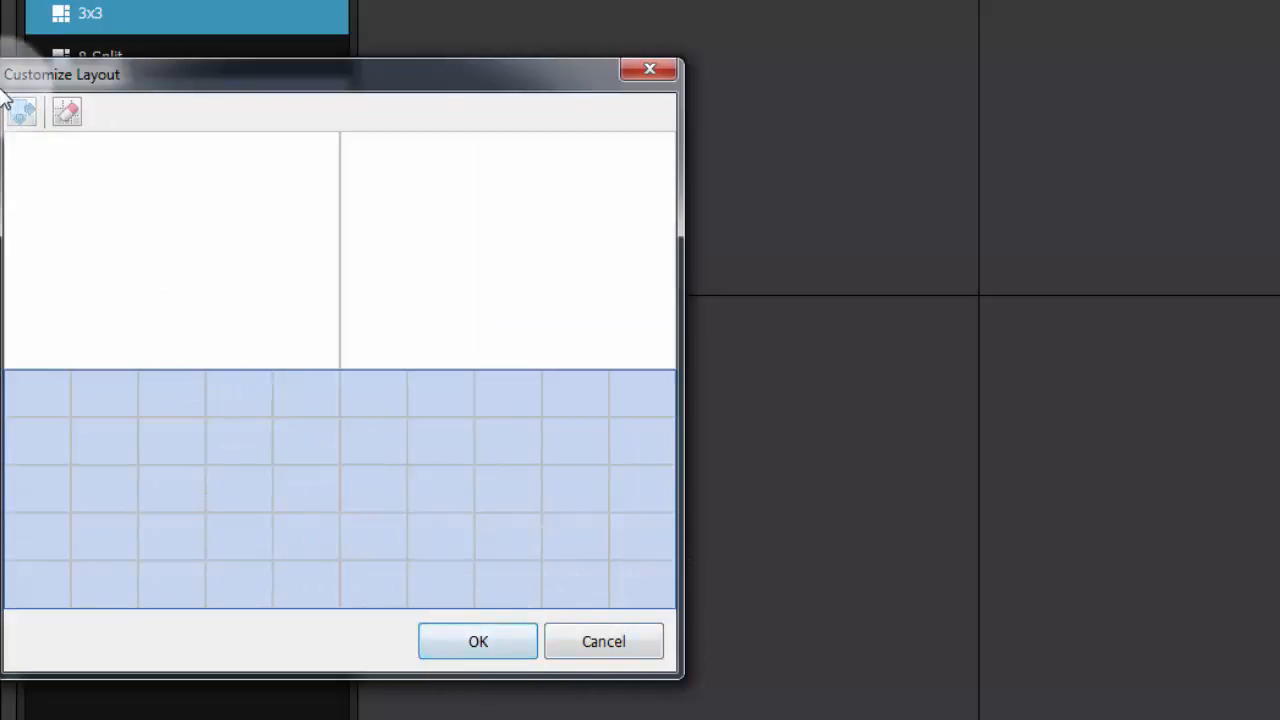
pyautogui.click(24, 115)
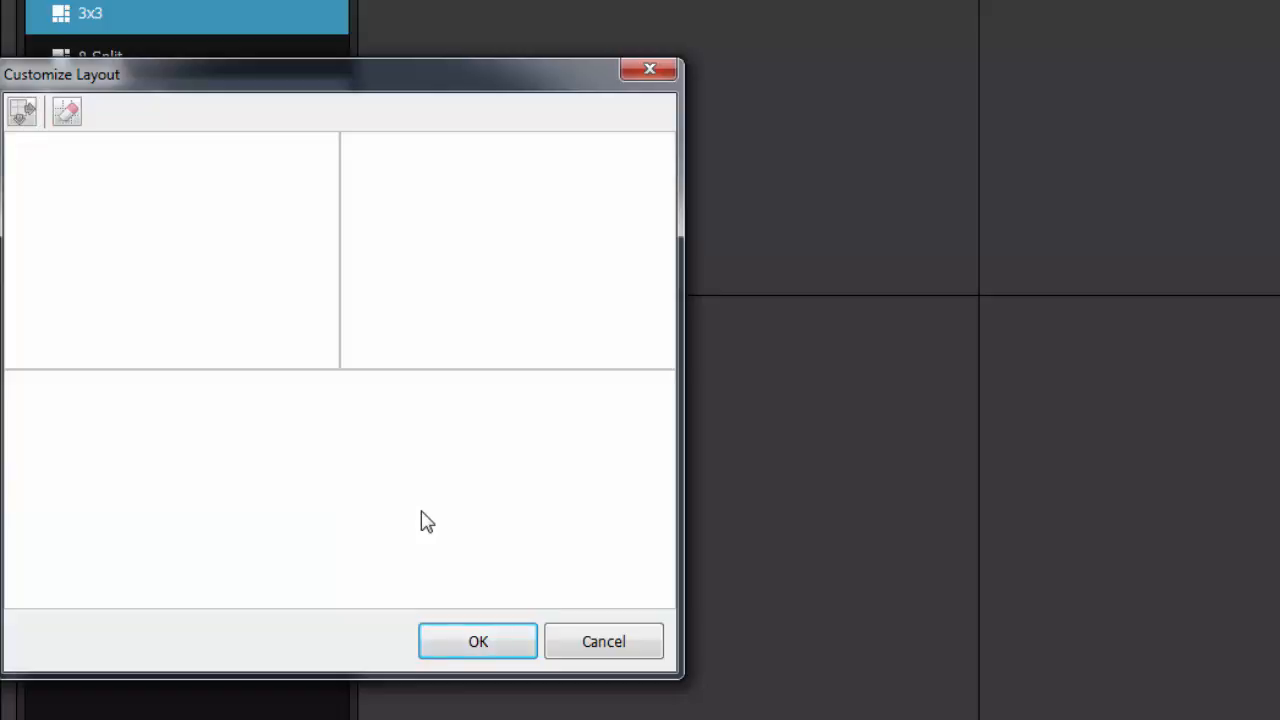
pyautogui.click(474, 643)
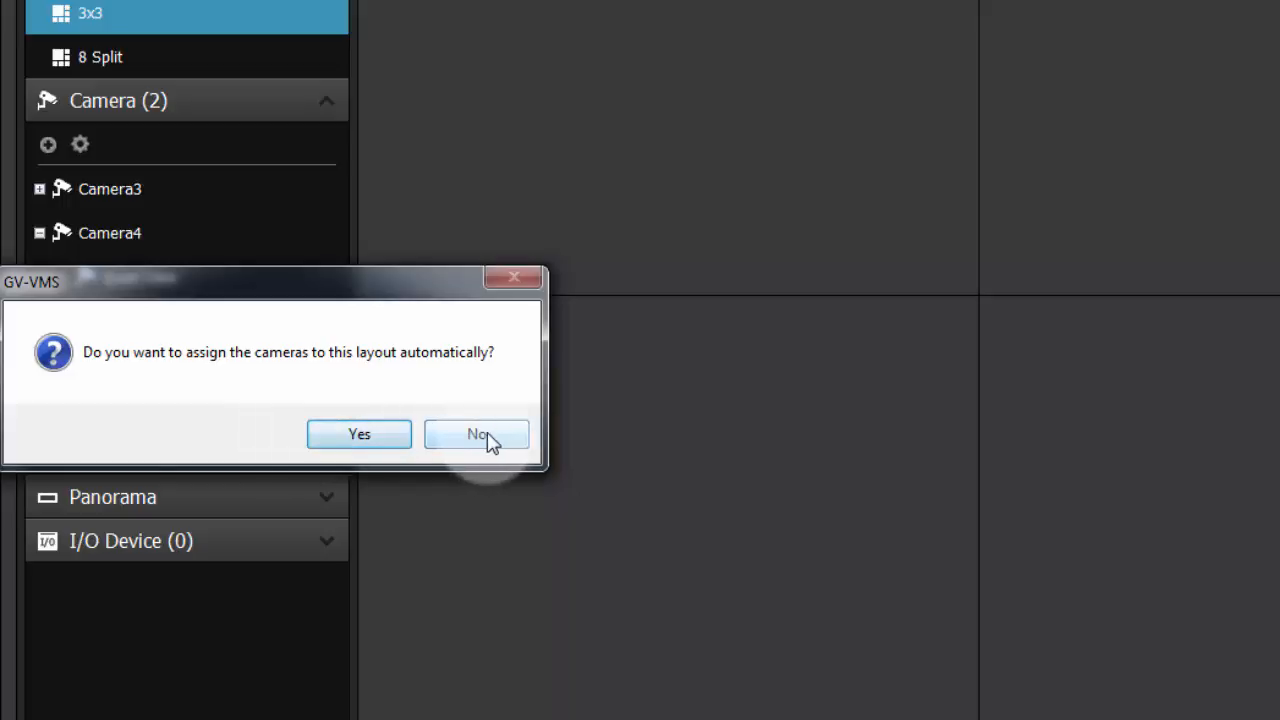
pyautogui.click(515, 440)
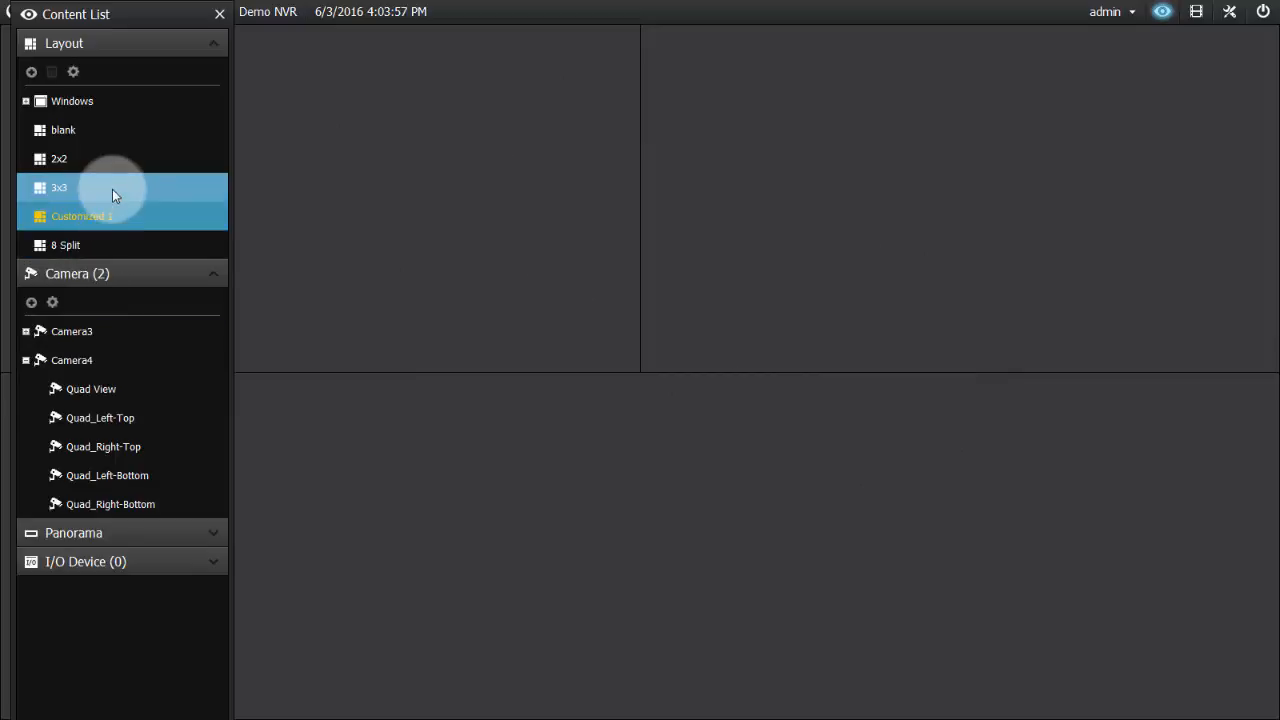
# Assign Camera3 to the upper-left view, Camera4 to the upper-right view and Camera4's Quad_Left-Top to the wide lower view
pyautogui.moveTo(58, 341)
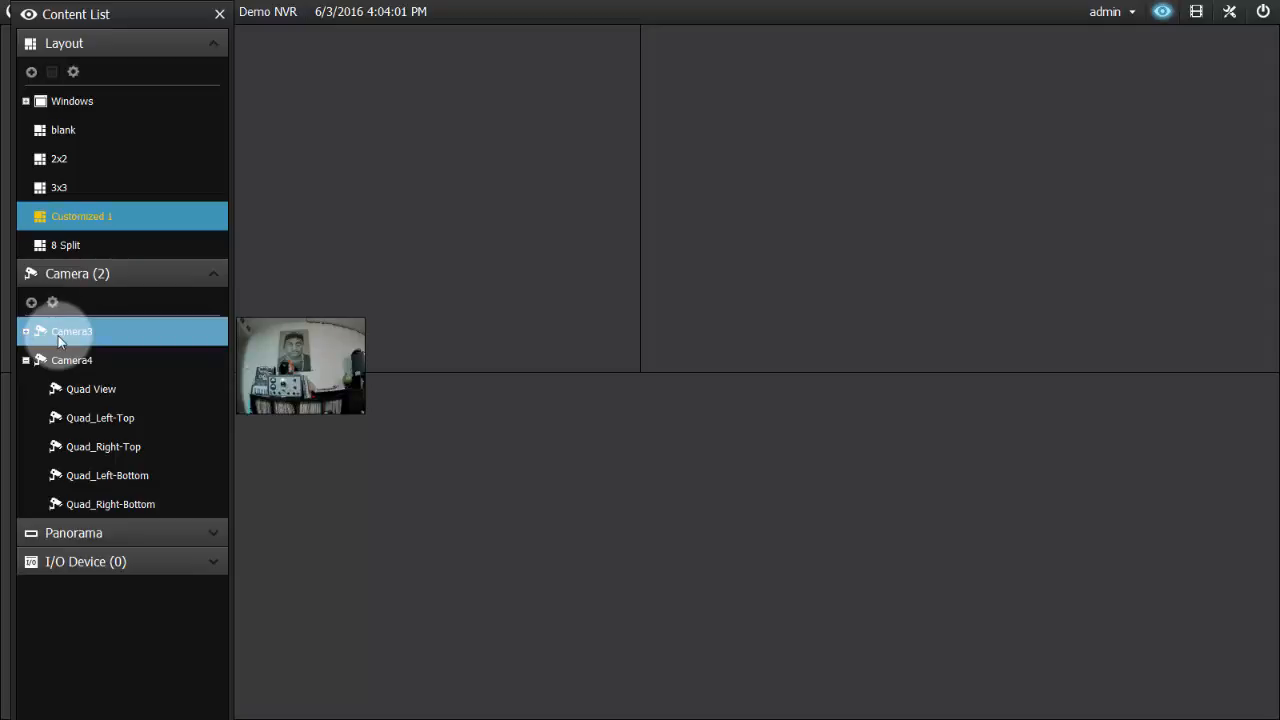
pyautogui.click(53, 337)
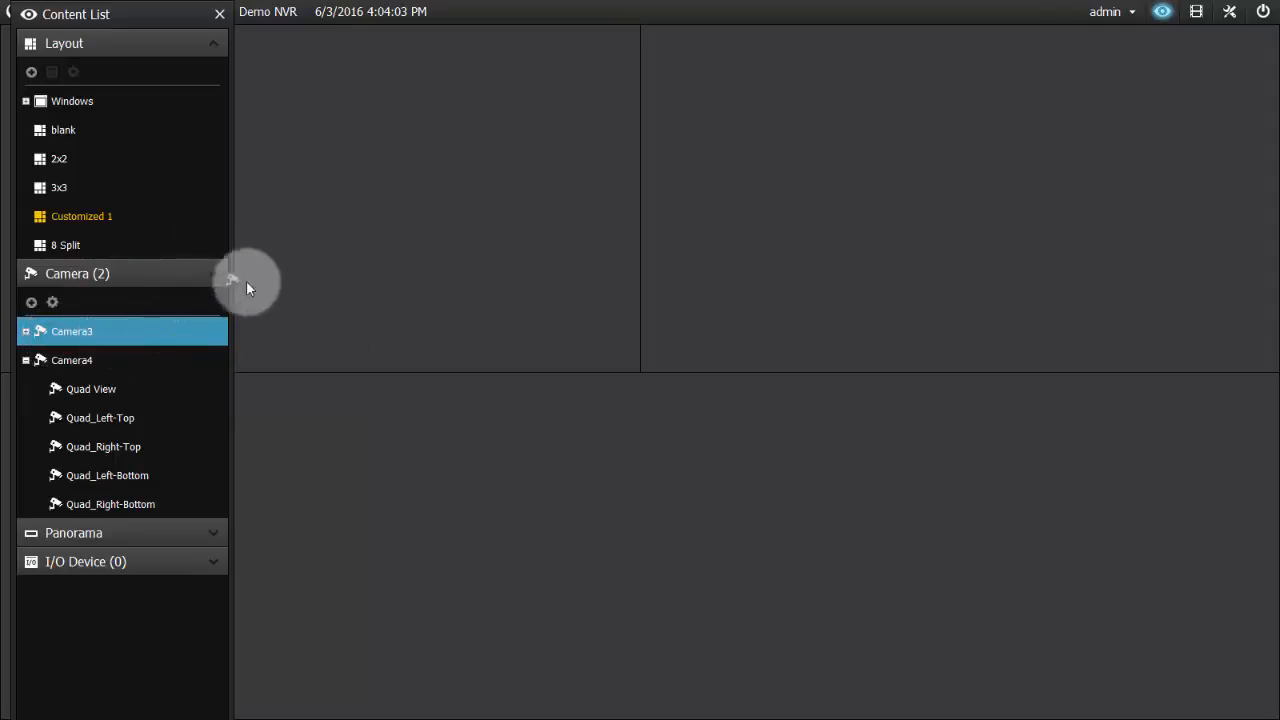
pyautogui.moveTo(421, 212); pyautogui.dragTo(423, 212)
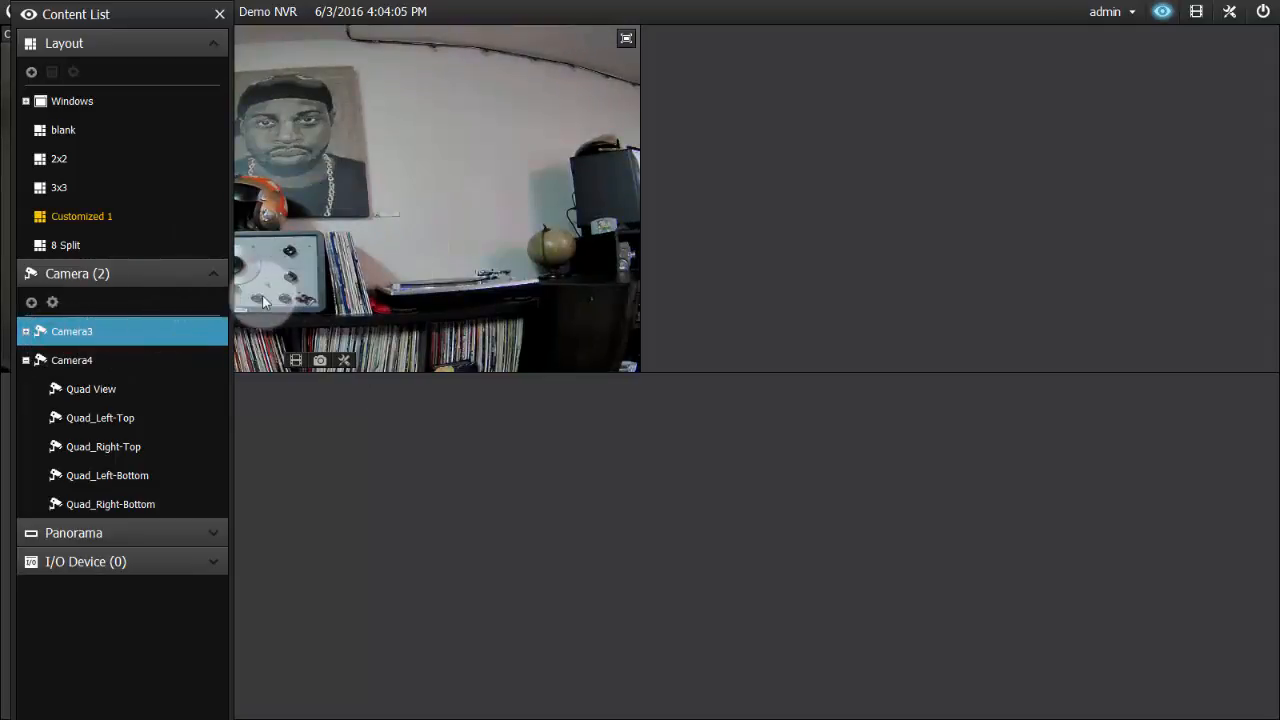
pyautogui.click(72, 364)
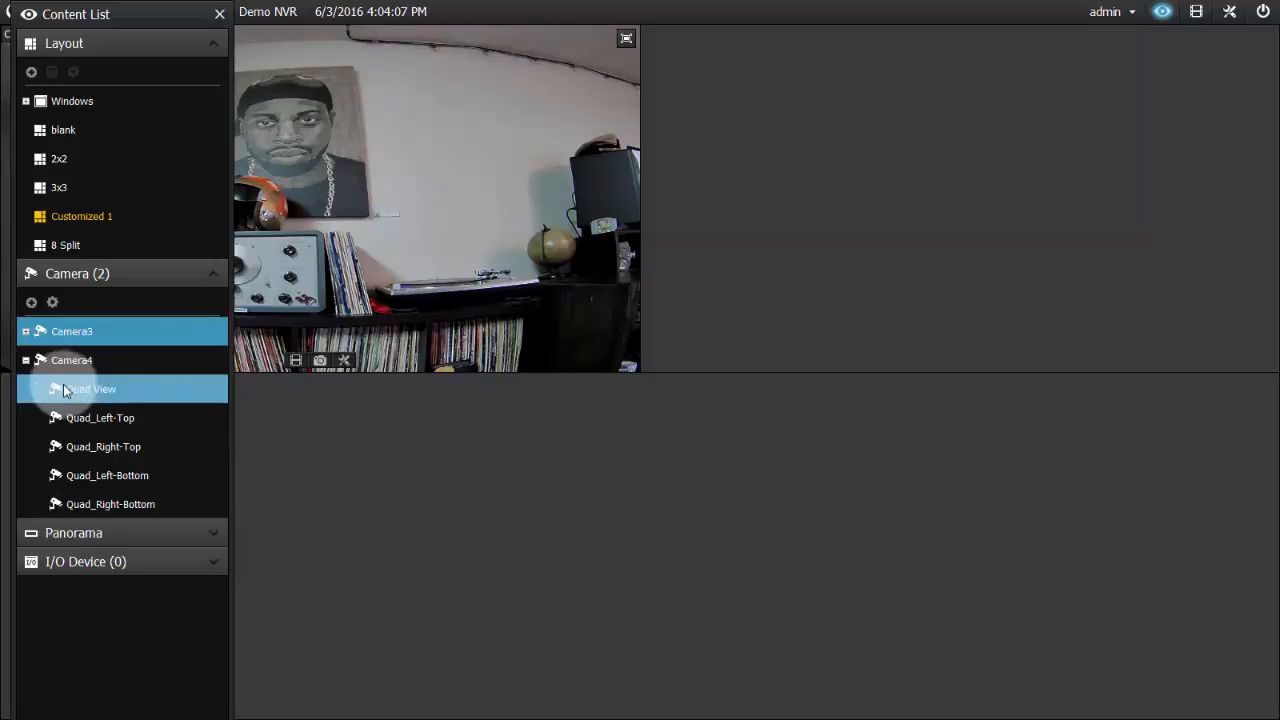
pyautogui.moveTo(64, 361); pyautogui.dragTo(620, 293)
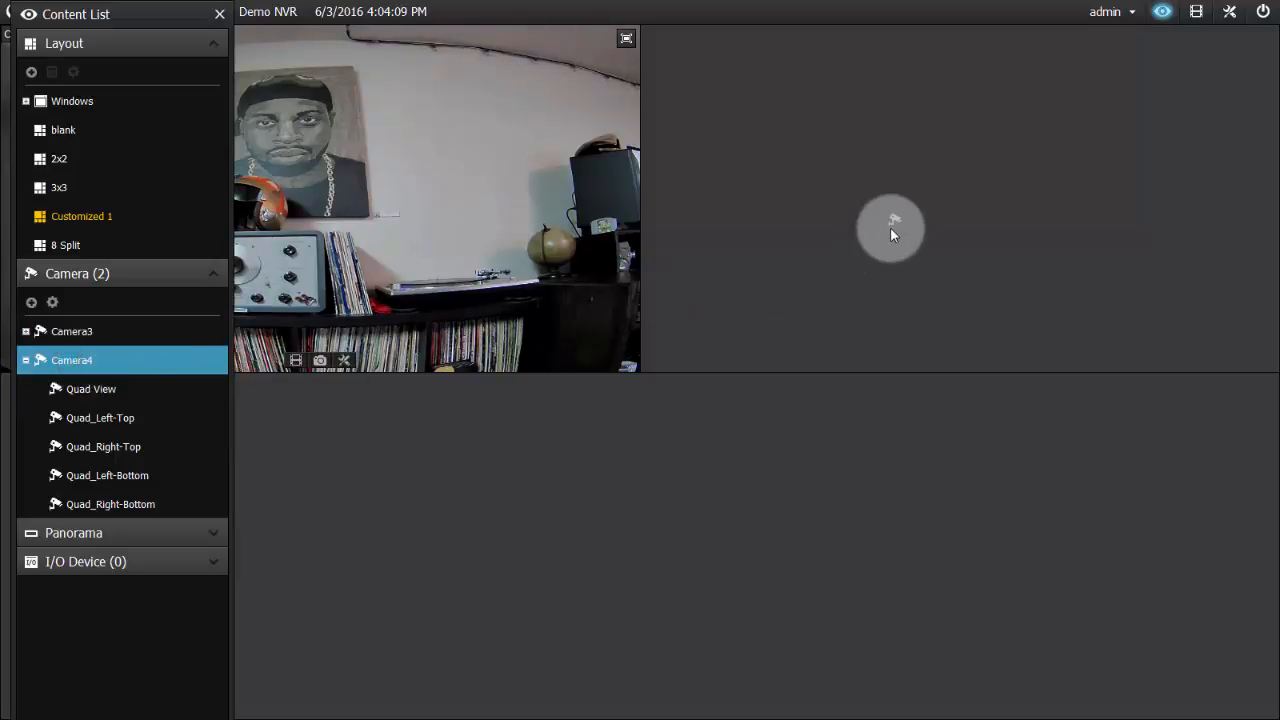
pyautogui.moveTo(890, 227); pyautogui.dragTo(880, 240)
pyautogui.click(130, 418)
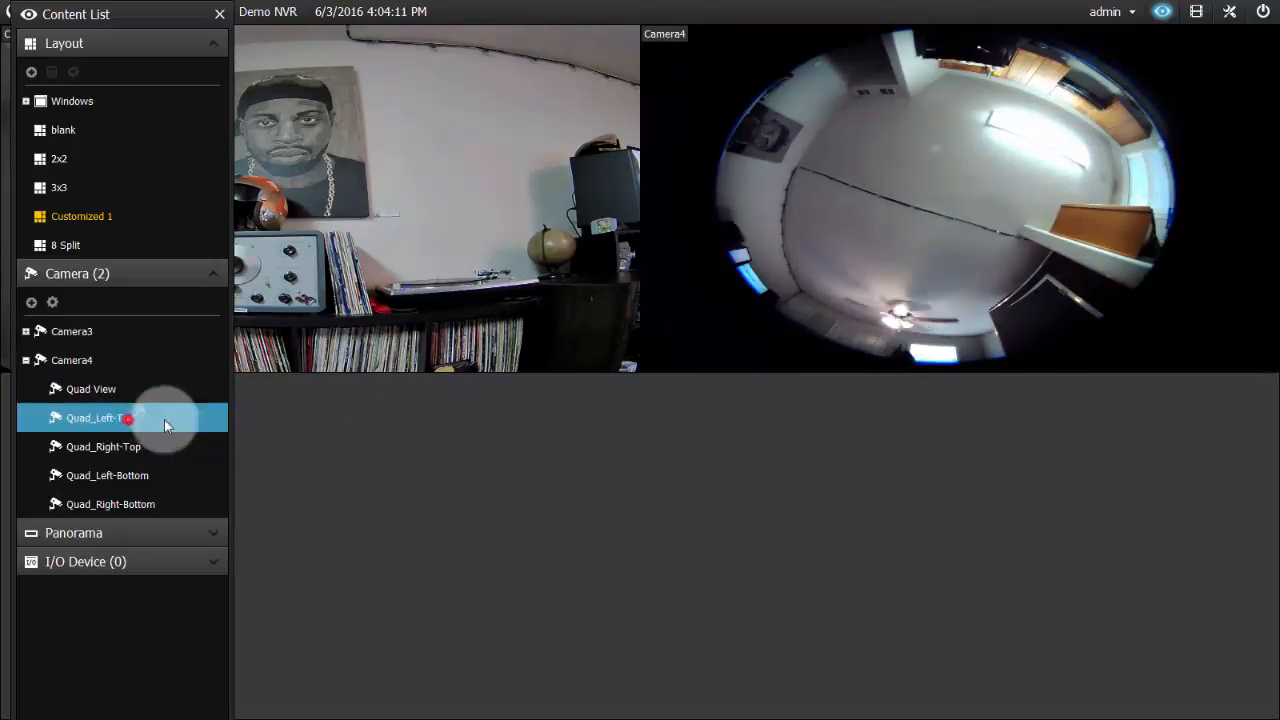
pyautogui.moveTo(164, 424); pyautogui.dragTo(683, 525)
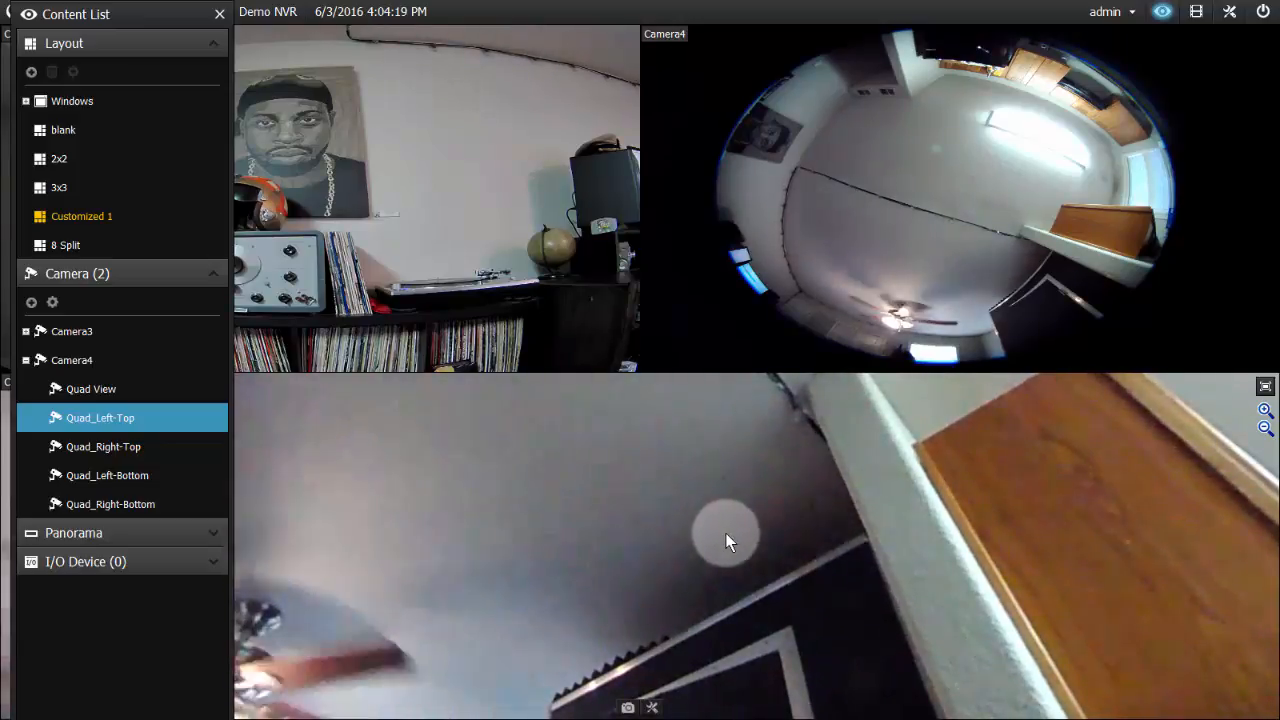
# Add another new layout named "Customized 2" using the Customize option
pyautogui.click(32, 73)
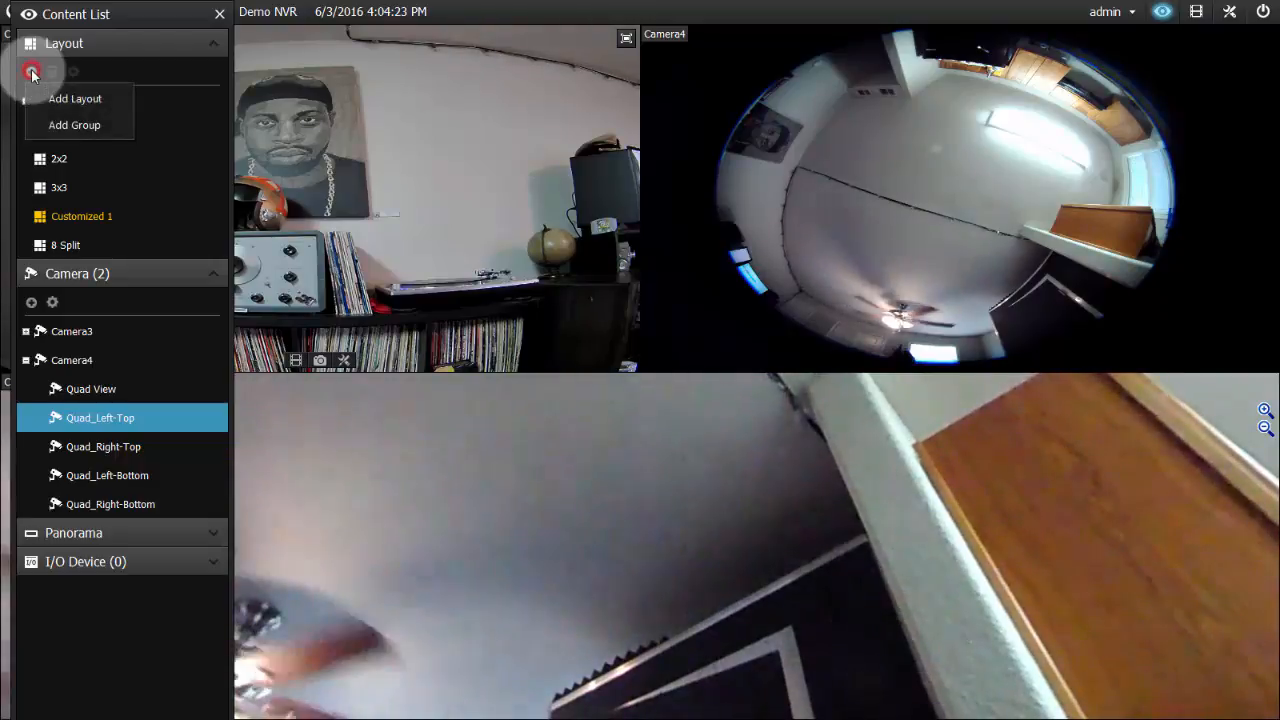
pyautogui.click(67, 97)
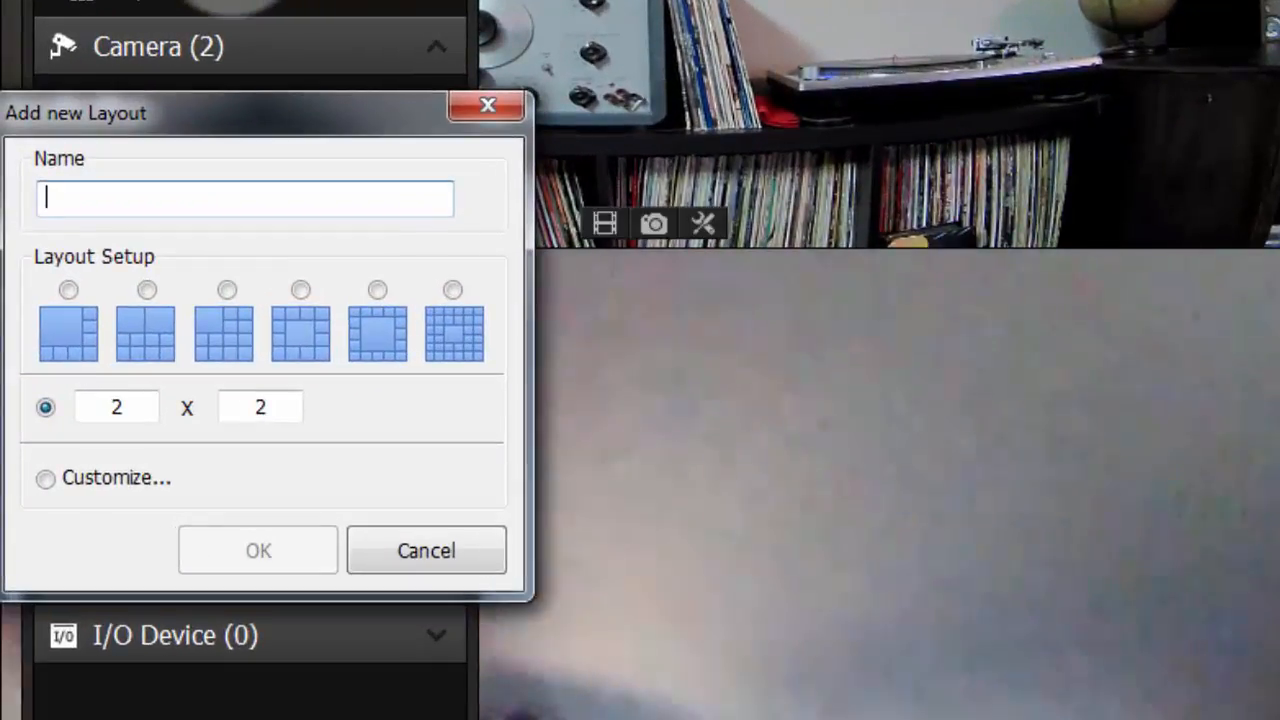
pyautogui.write('Custom')
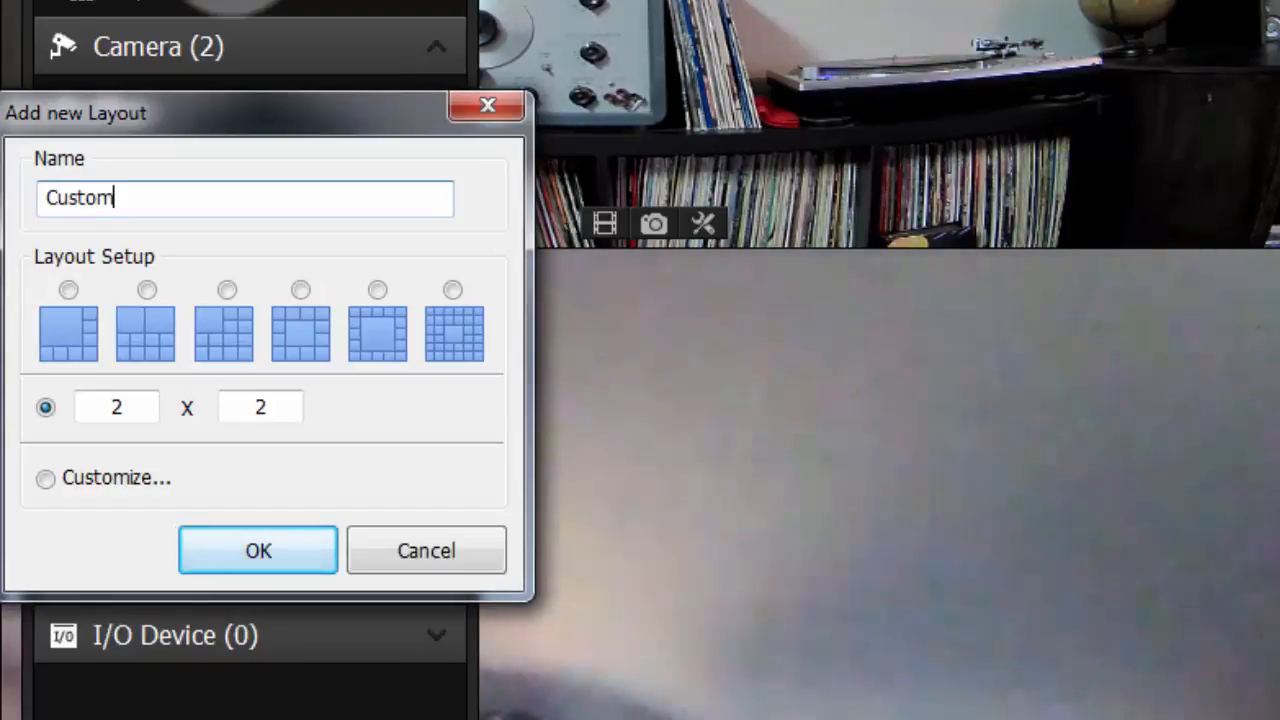
pyautogui.write('ized 2')
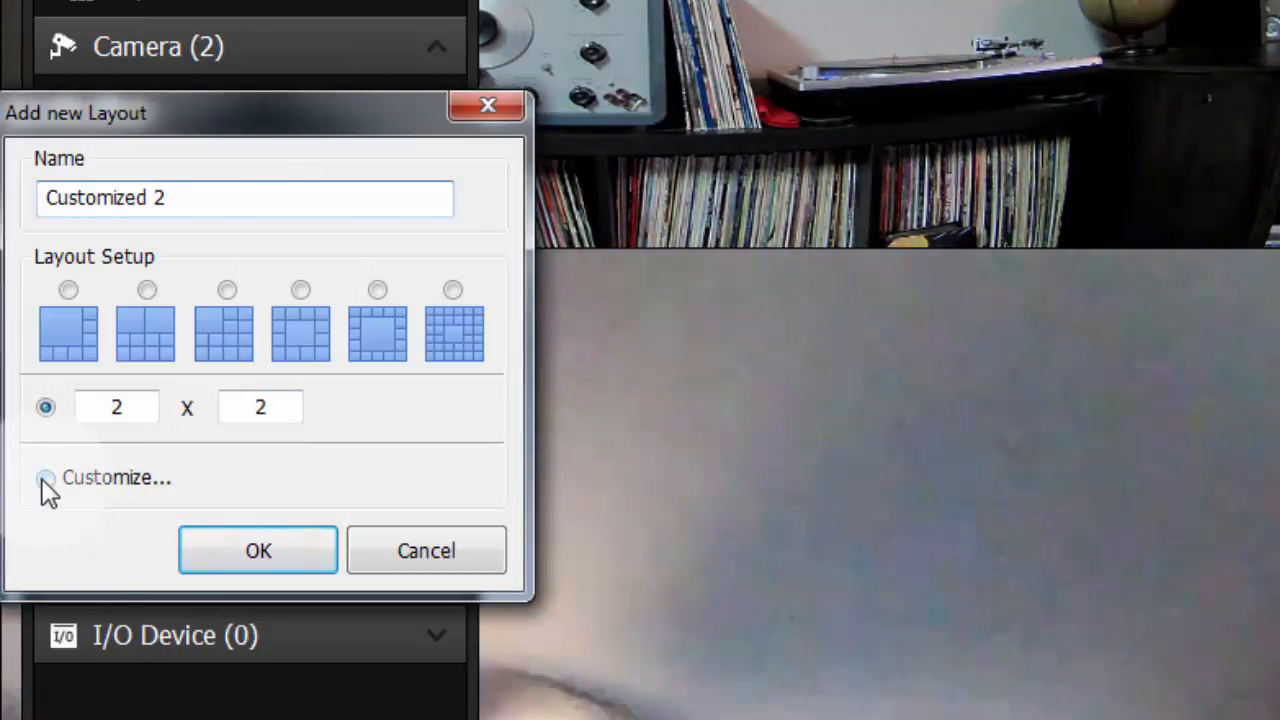
pyautogui.click(45, 479)
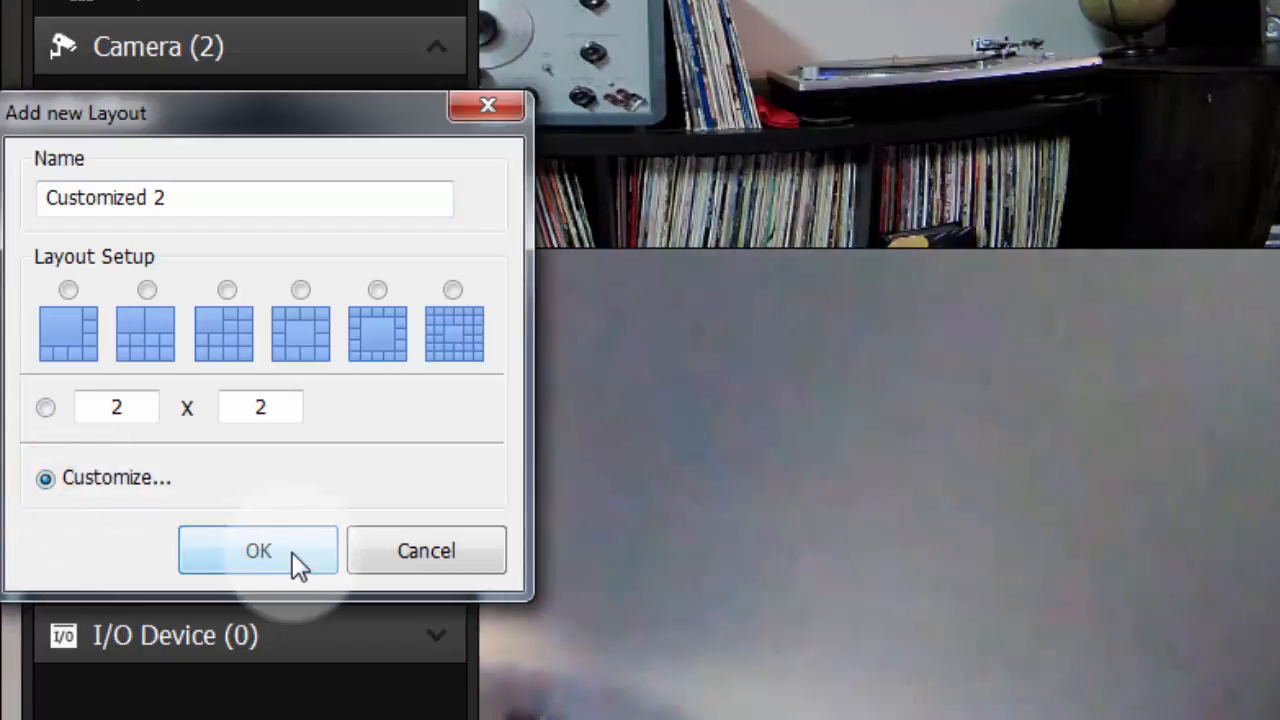
pyautogui.click(290, 553)
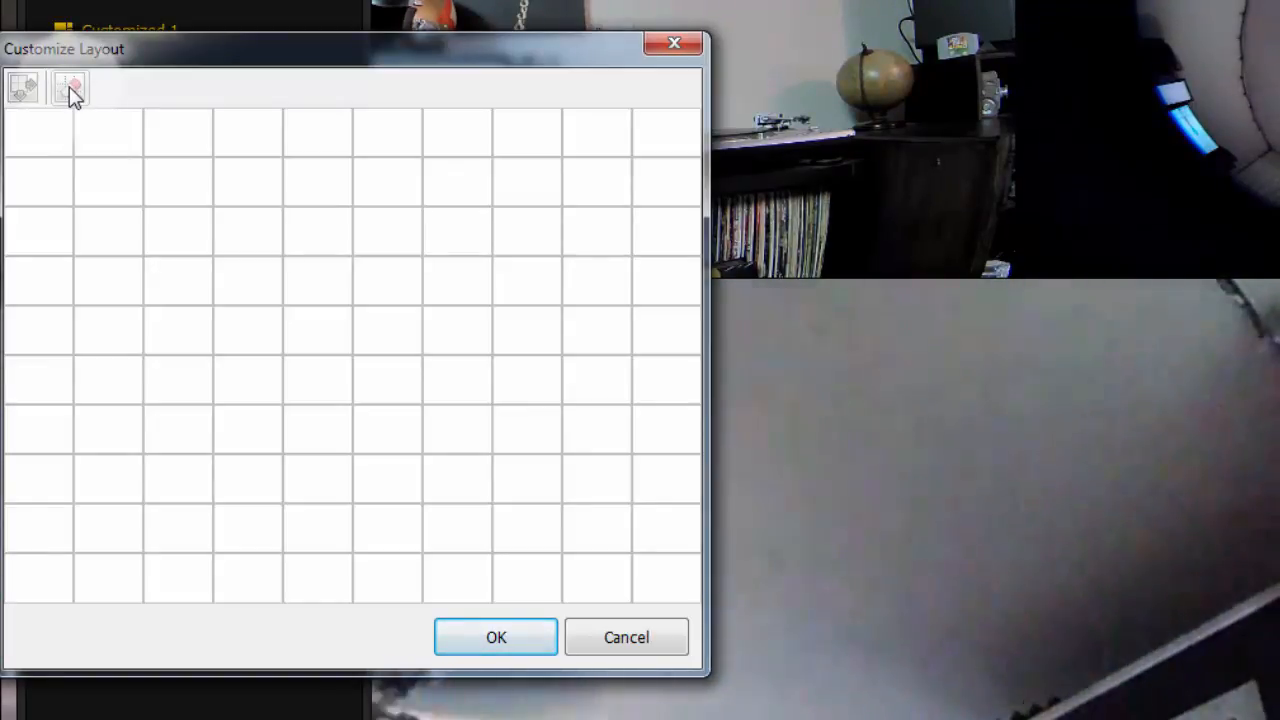
# Try resetting the layout grid to 6 x 6 and 7 x 7, and return it to 10 x 10
pyautogui.click(69, 86)
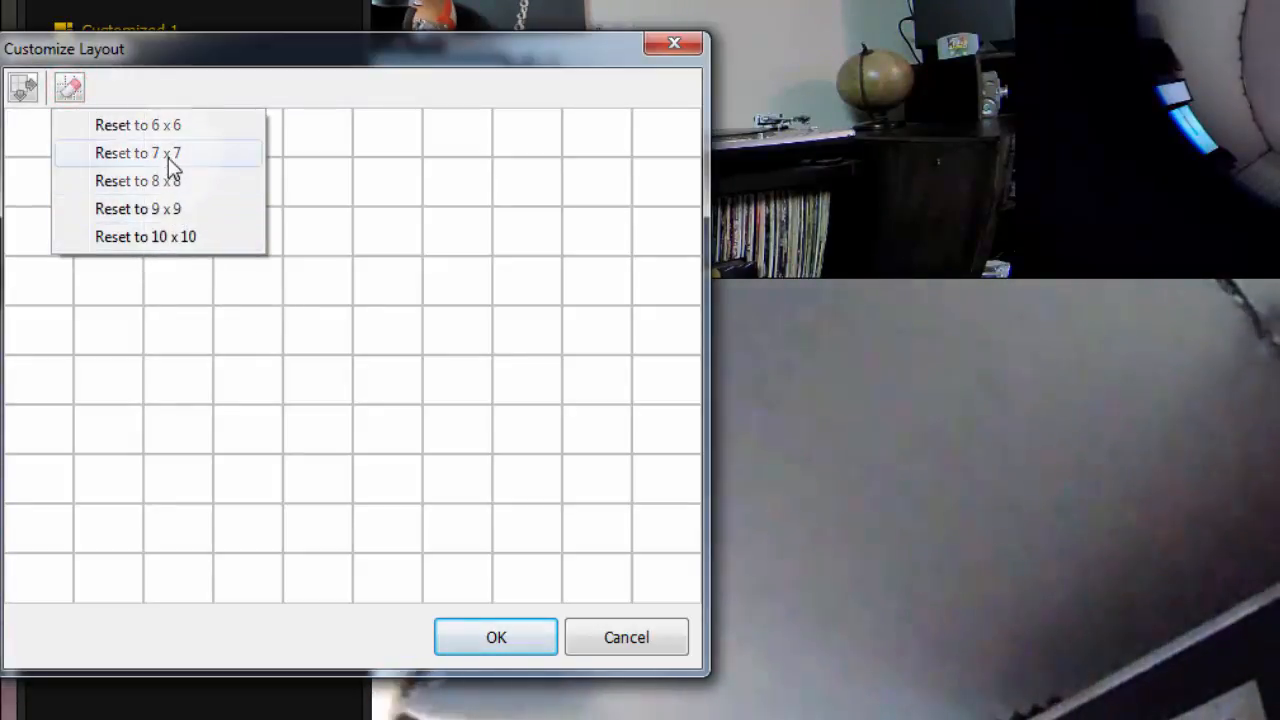
pyautogui.click(169, 126)
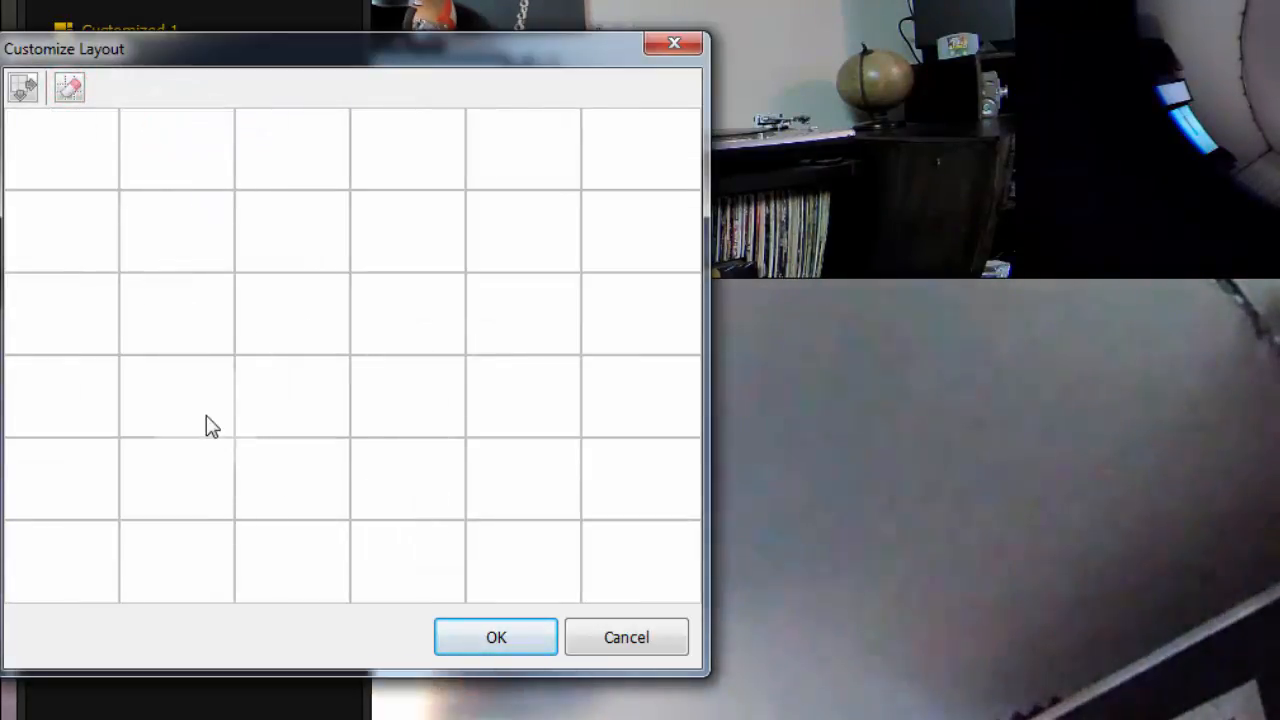
pyautogui.click(66, 92)
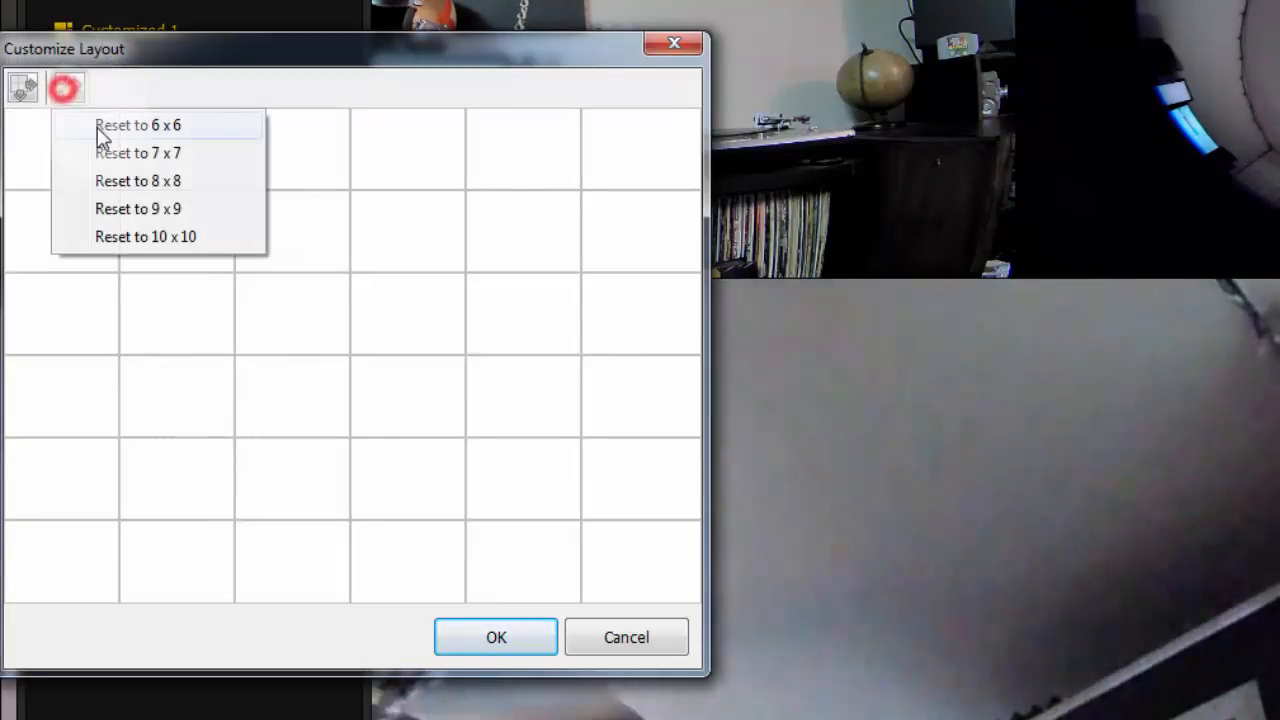
pyautogui.click(106, 151)
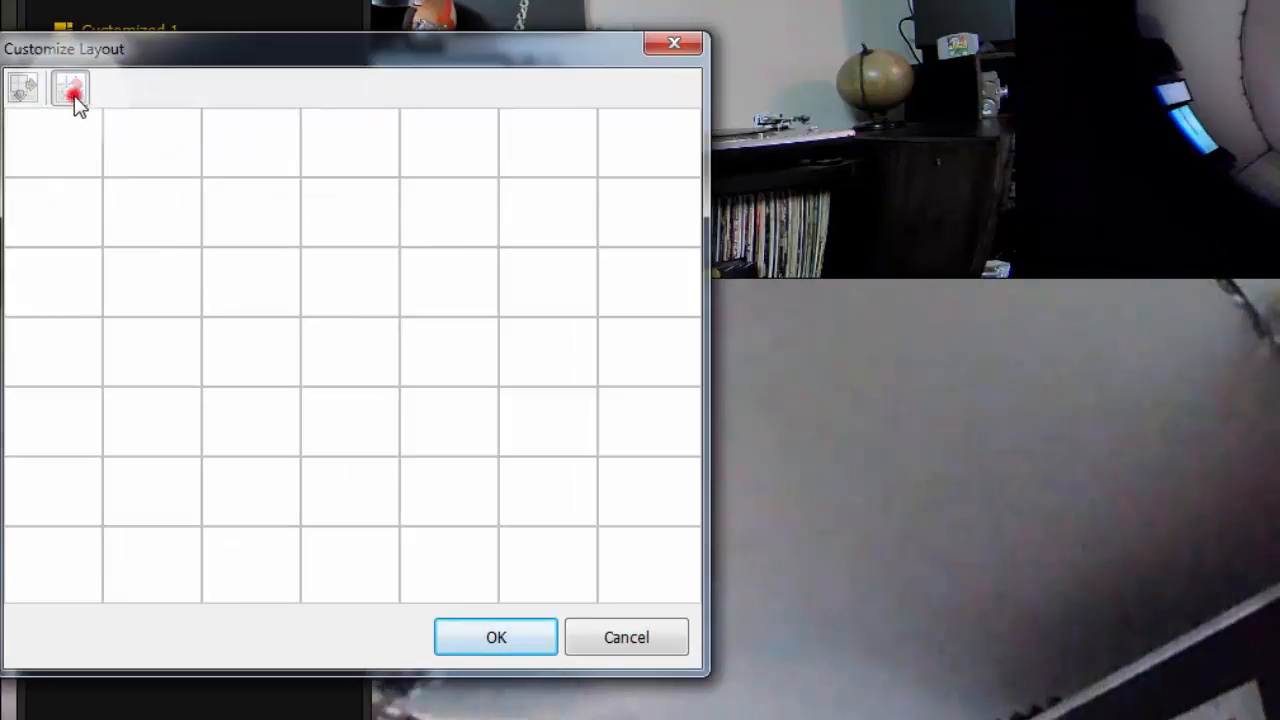
pyautogui.click(70, 94)
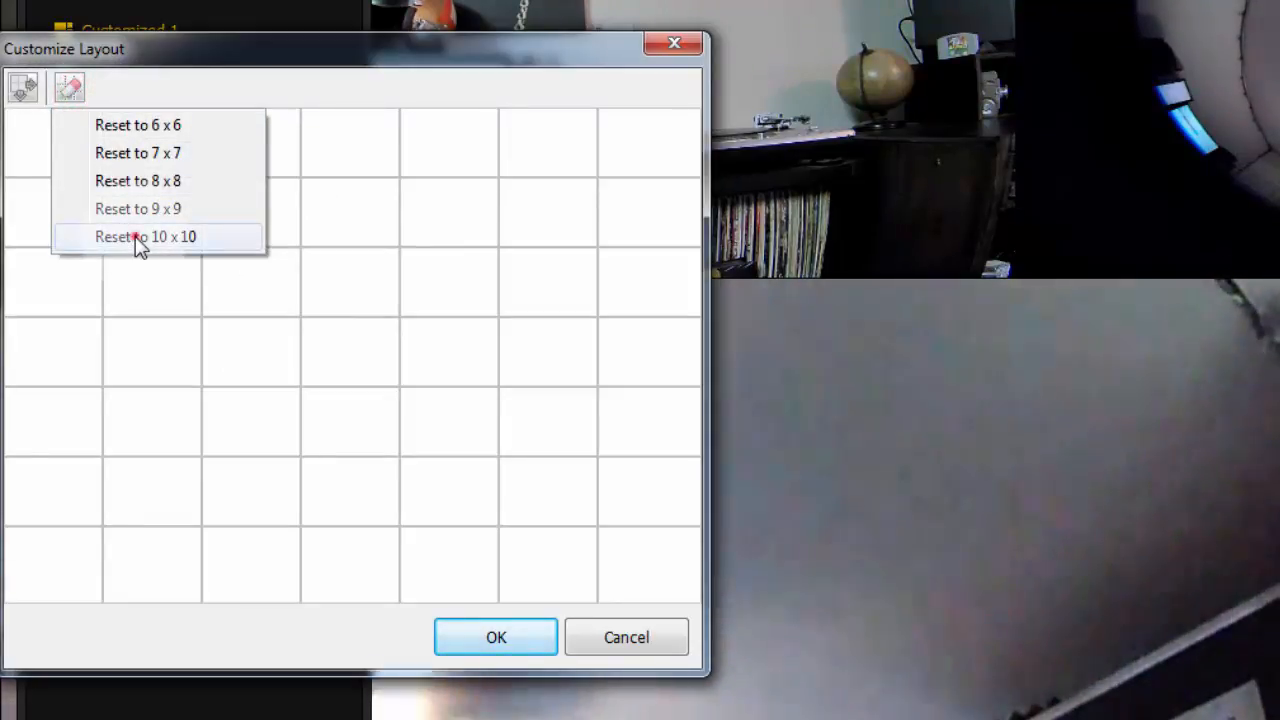
pyautogui.click(138, 242)
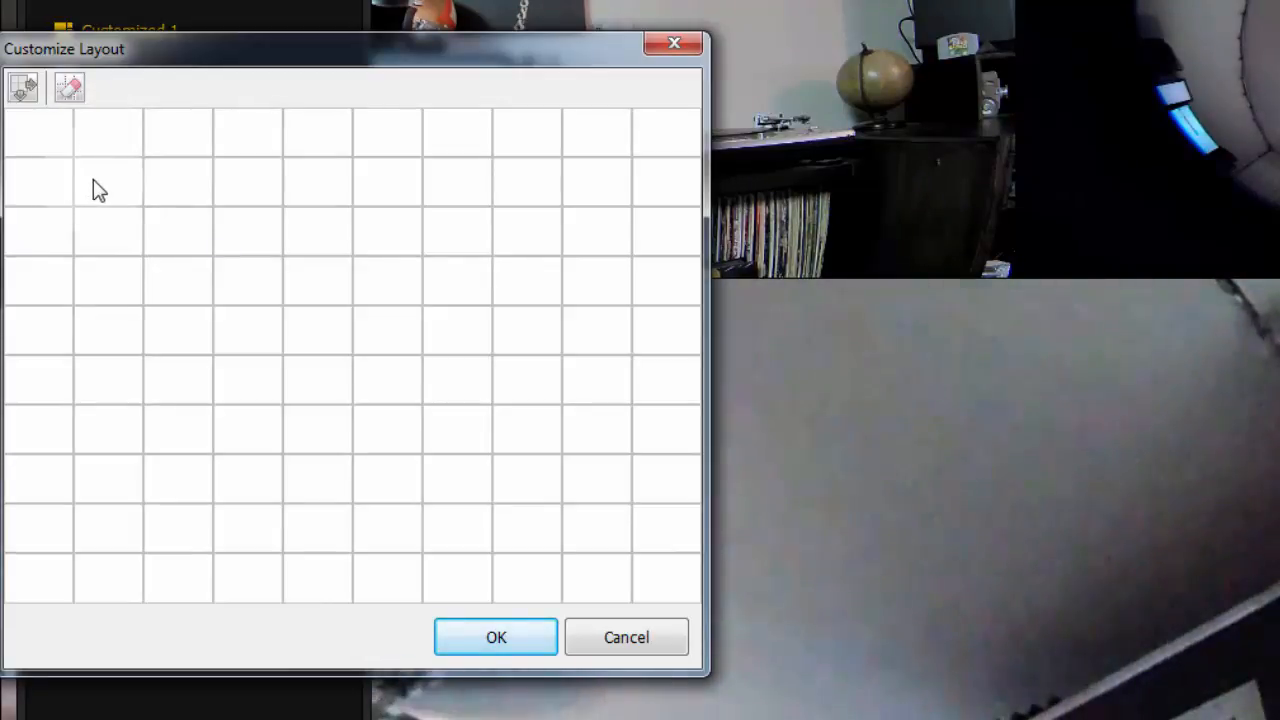
# Merge the central 8 x 8 cells into one large block surrounded by single cells, and accept the grid
pyautogui.moveTo(91, 177); pyautogui.dragTo(565, 530)
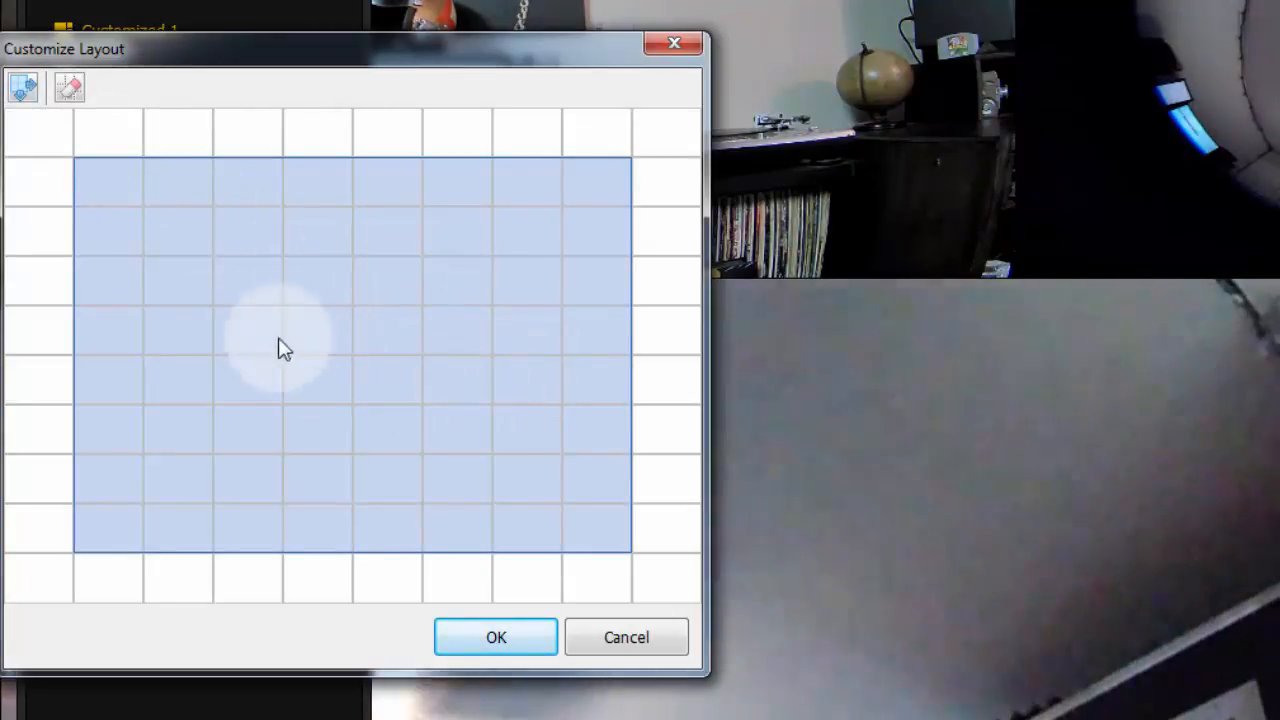
pyautogui.click(26, 90)
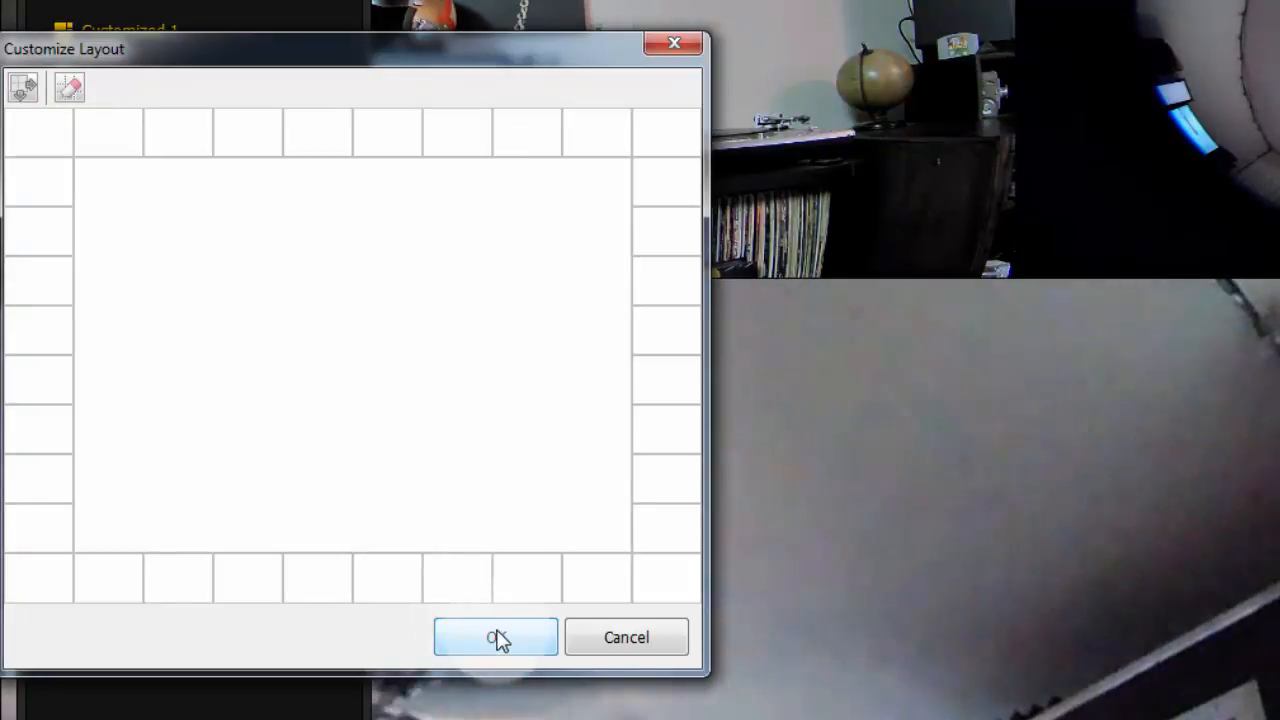
pyautogui.click(480, 635)
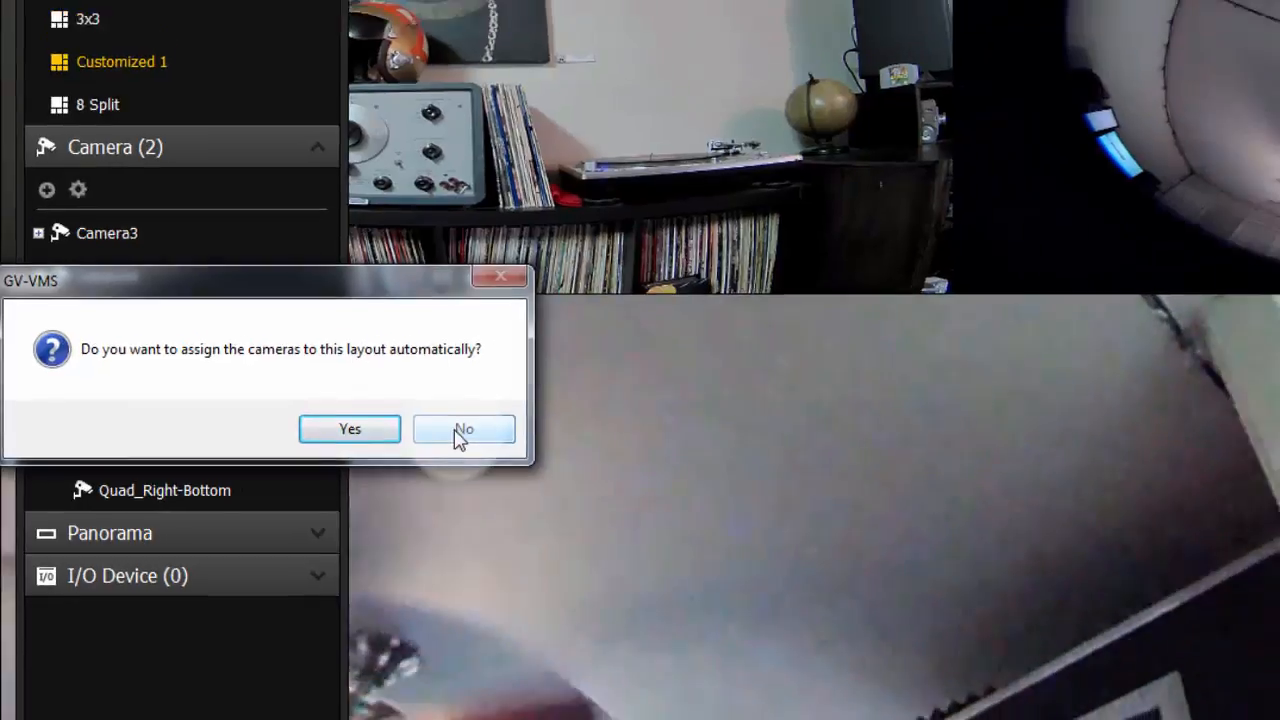
# Decline automatic camera assignment for the Customized 2 layout and assign Camera3 to its large central view
pyautogui.click(490, 428)
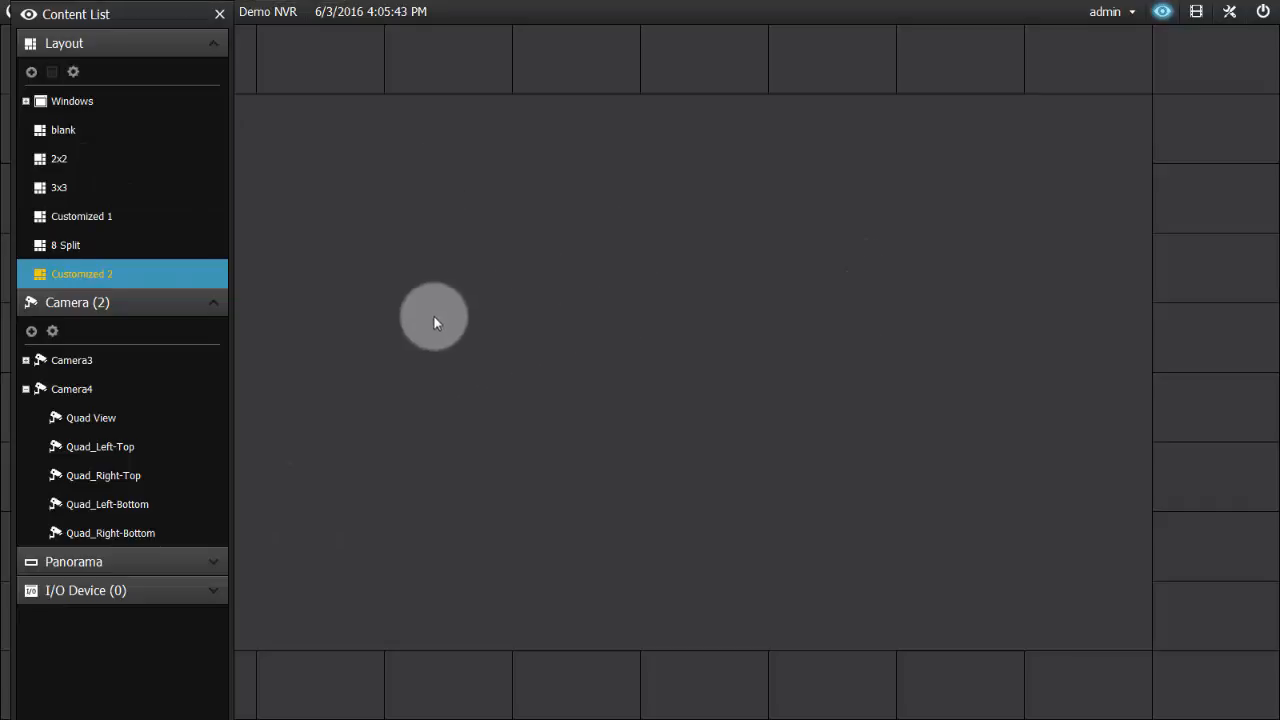
pyautogui.moveTo(94, 359); pyautogui.dragTo(642, 276)
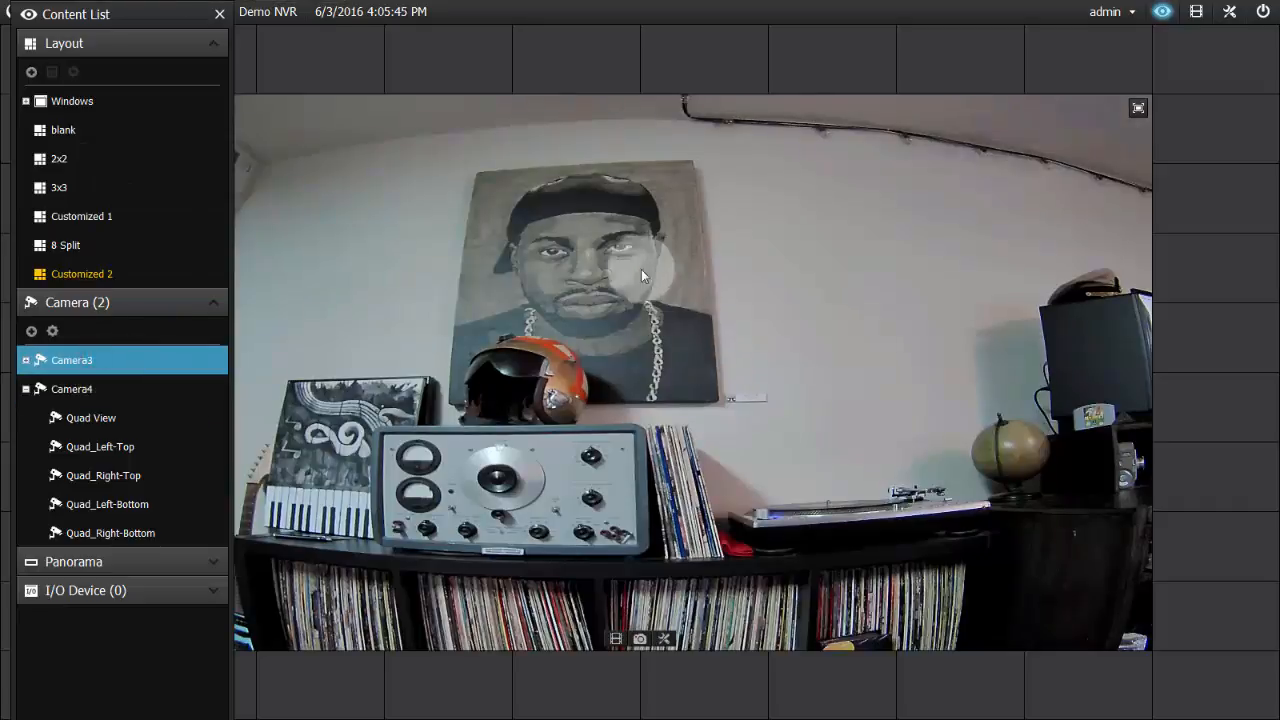
# Assign Camera4's Quad View, Quad_Left-Top and Quad_Left-Bottom to the fourth, sixth and seventh cells of the upper border row
pyautogui.click(99, 418)
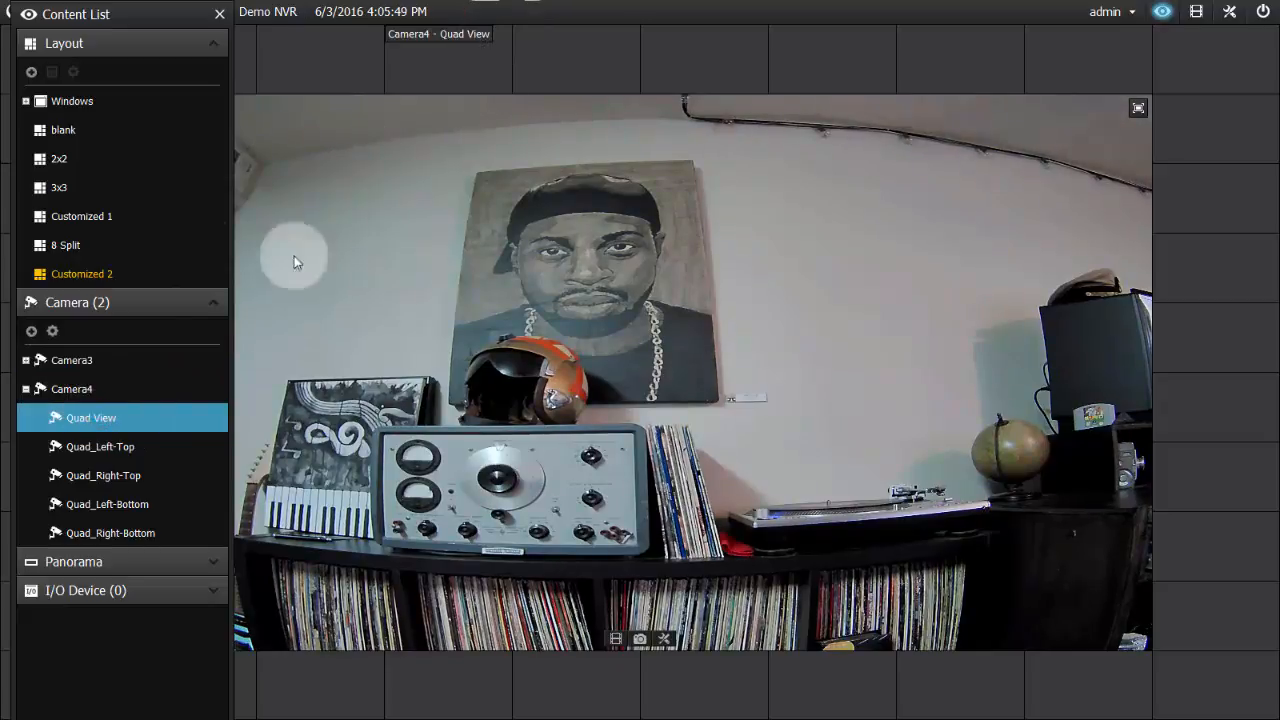
pyautogui.moveTo(215, 376)
pyautogui.moveTo(155, 447); pyautogui.dragTo(698, 66)
pyautogui.moveTo(105, 500); pyautogui.dragTo(812, 72)
# Save a JPEG snapshot of Camera4's Quad_Left-Bottom view with the suggested file name
pyautogui.click(819, 81)
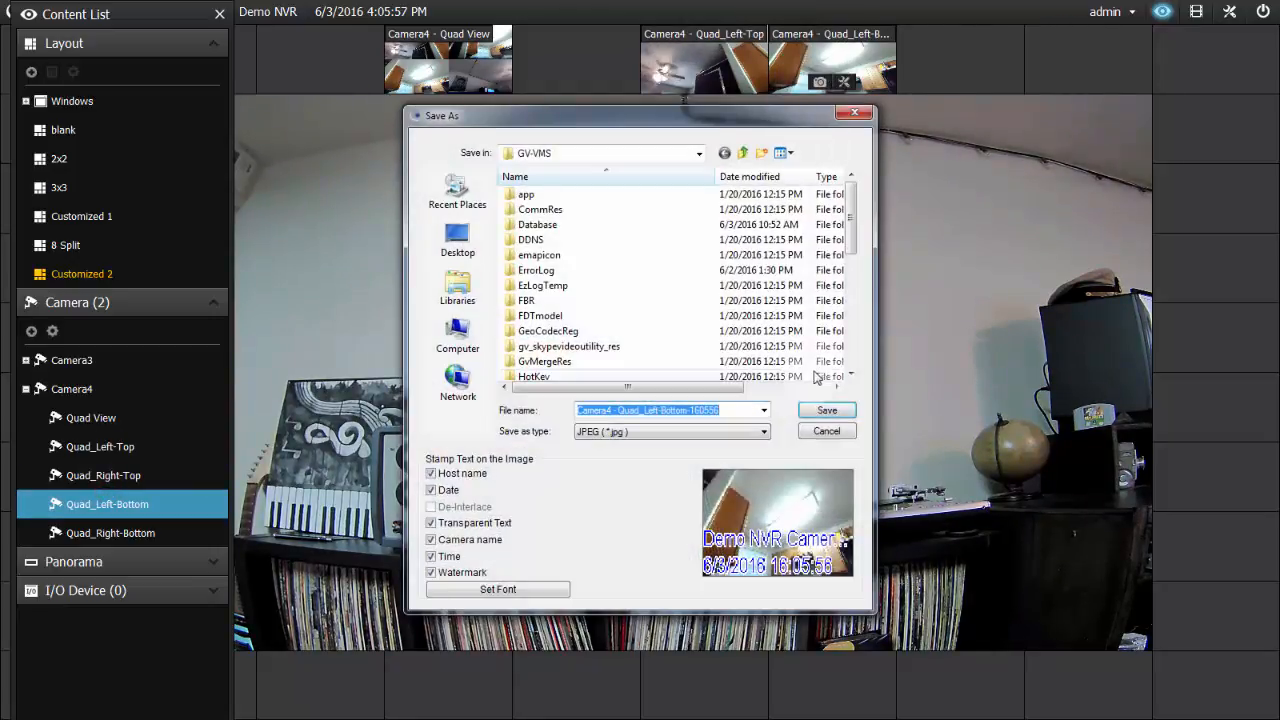
pyautogui.click(827, 412)
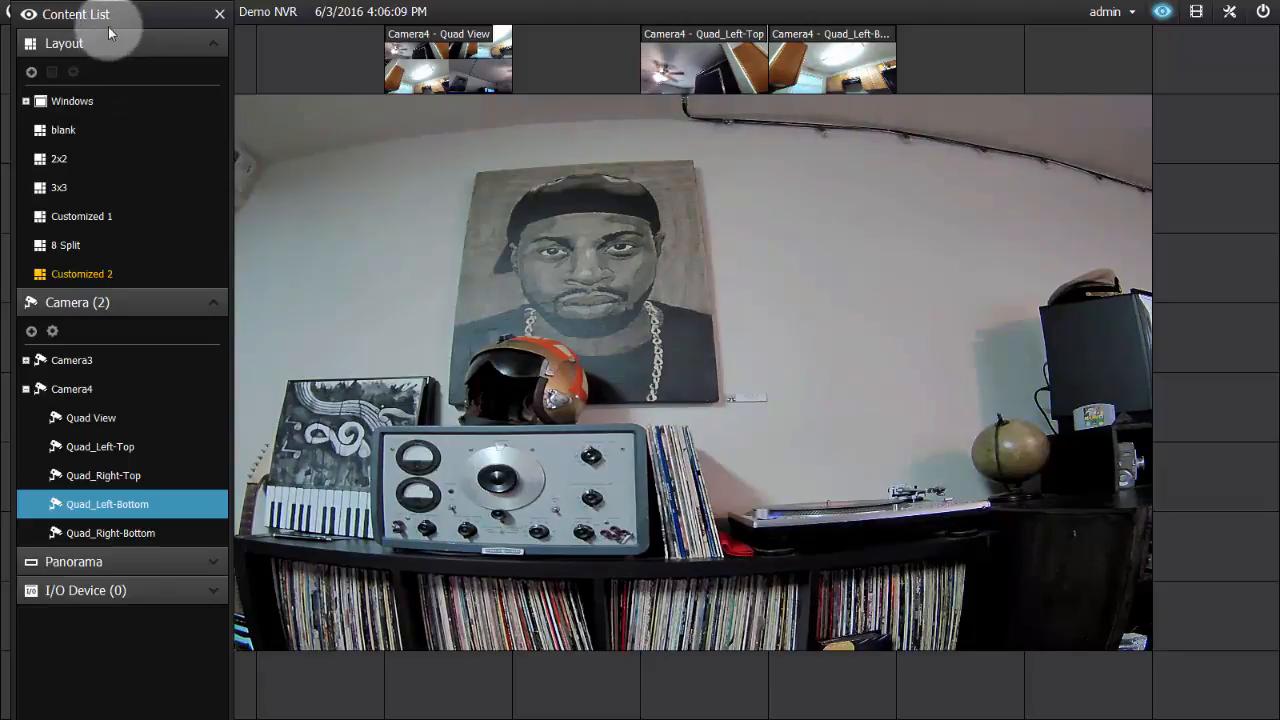
# Move the Content List off the left border cells, assign Camera3 to the cell beside the large view's upper-left corner, and close the list
pyautogui.moveTo(118, 20); pyautogui.dragTo(666, 50)
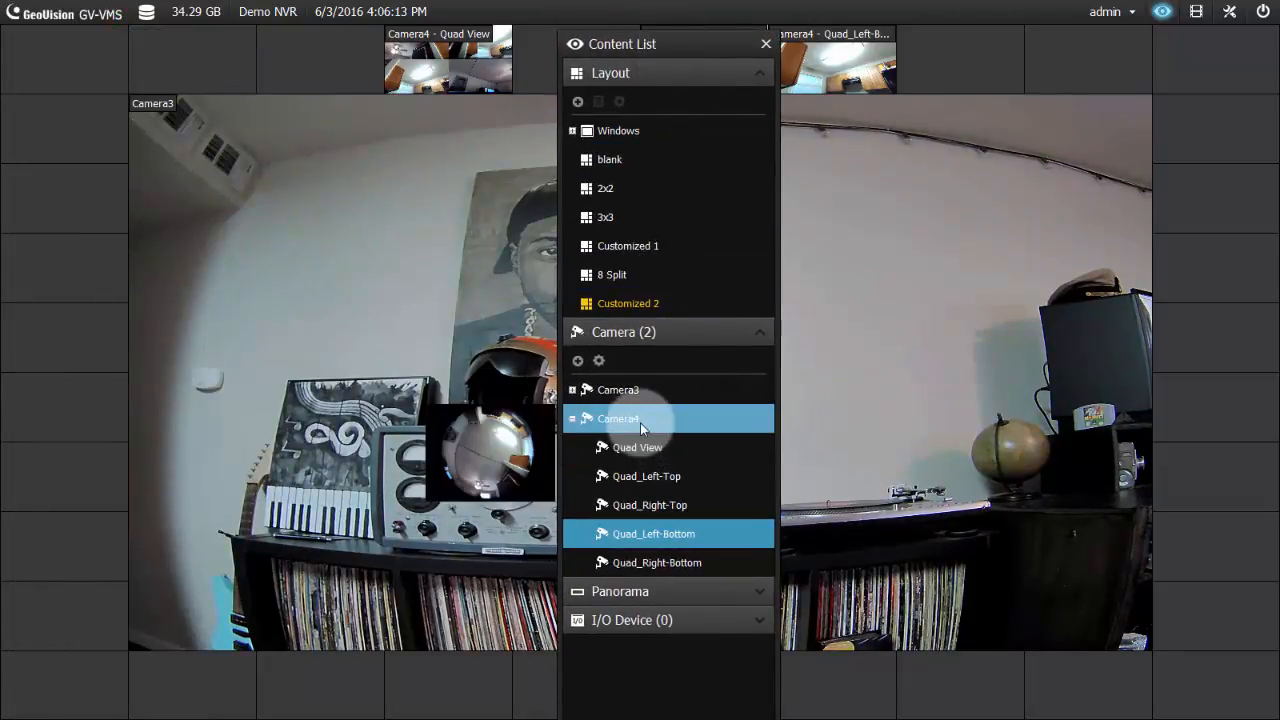
pyautogui.moveTo(632, 398)
pyautogui.moveTo(628, 394); pyautogui.dragTo(98, 140)
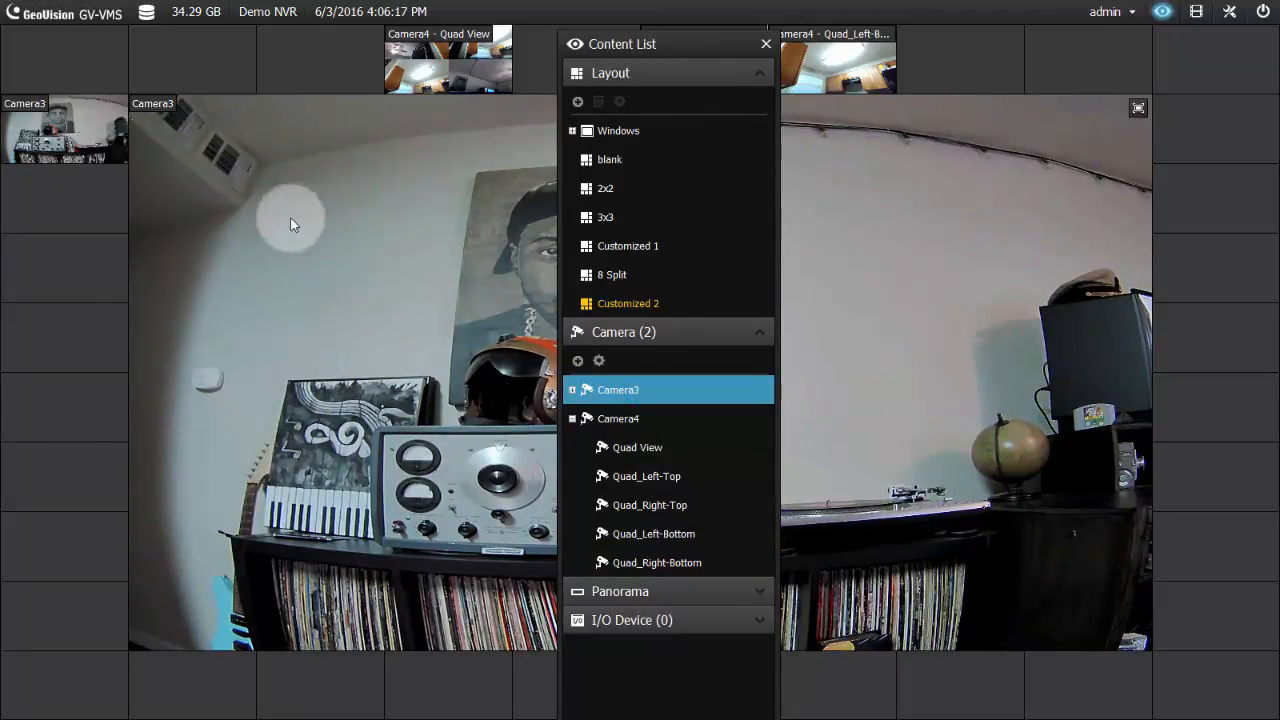
pyautogui.click(766, 45)
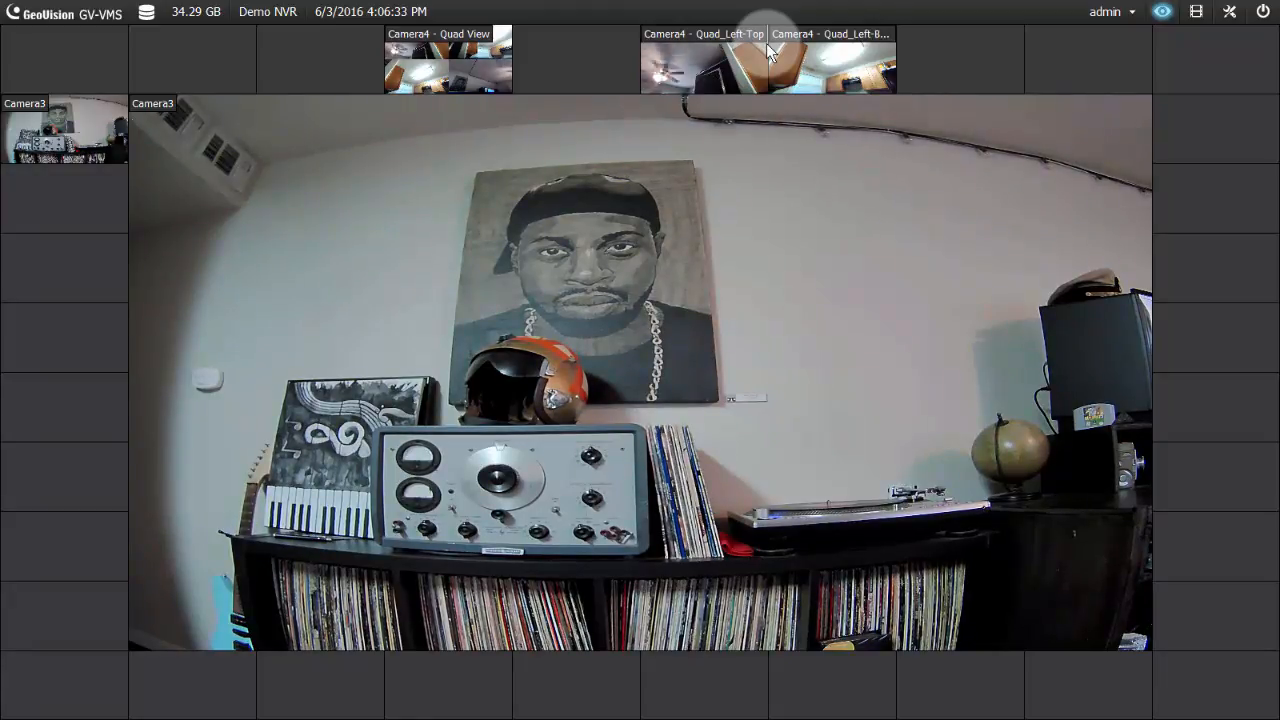
pyautogui.moveTo(765, 56)
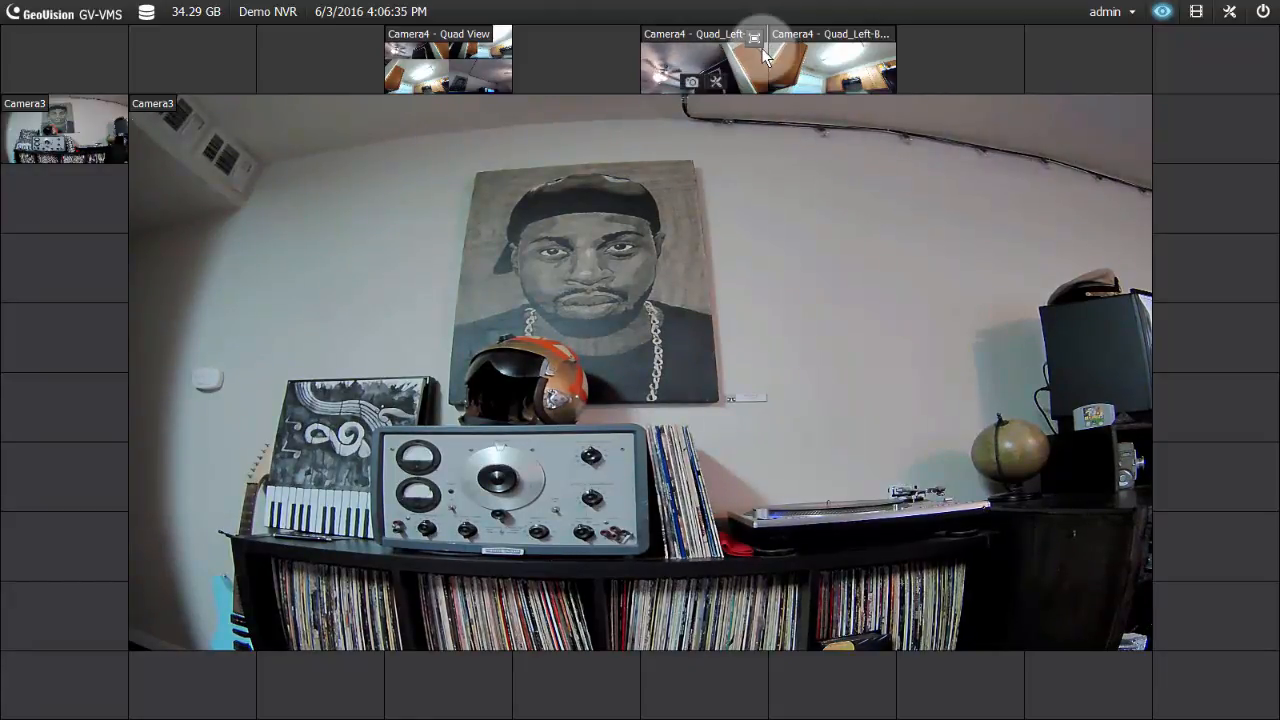